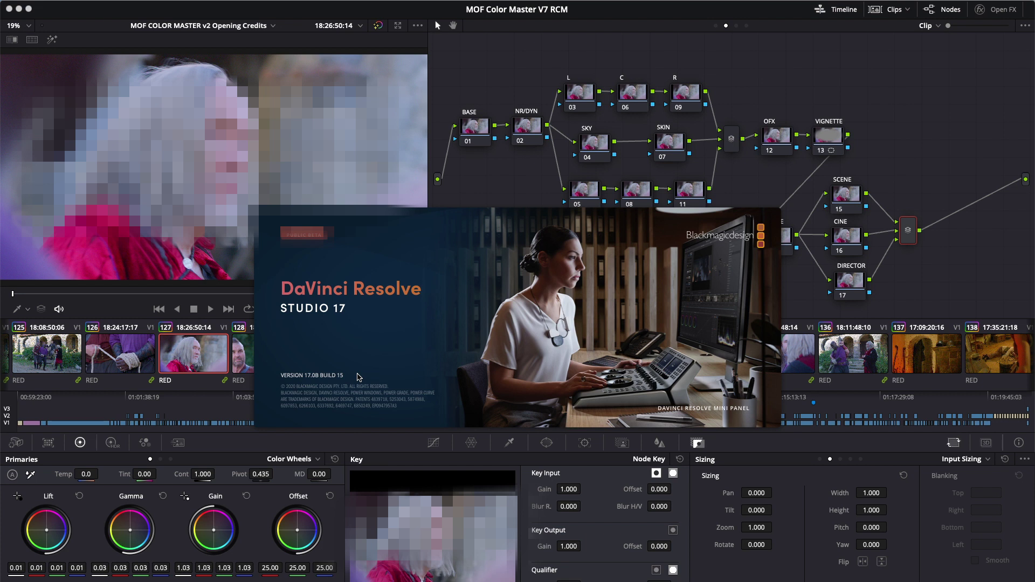
Step: Dismiss the DaVinci Resolve version splash, and check the iMac's hardware and macOS overview before closing it
left_click(406, 350)
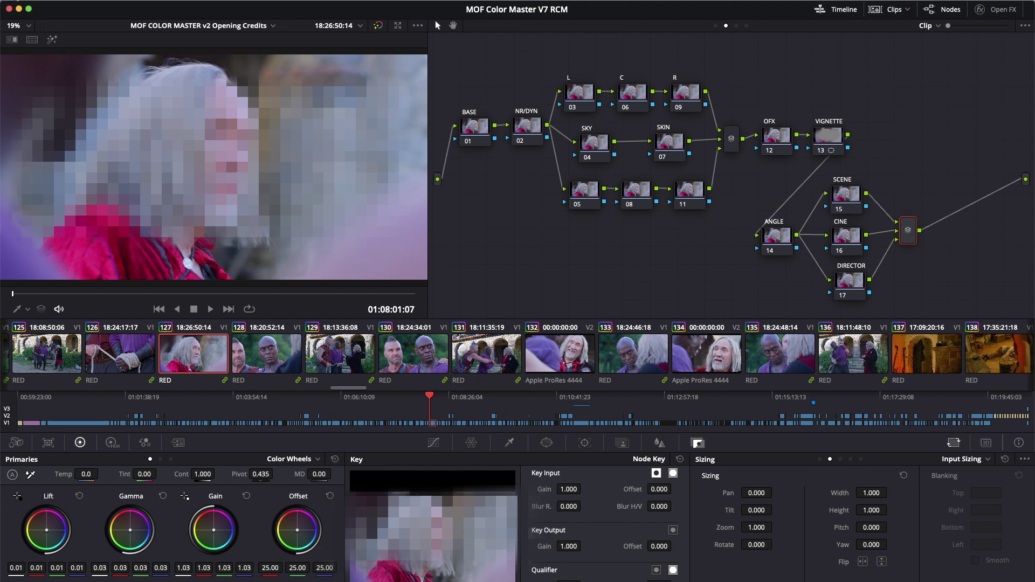
left_click(10, 6)
left_click(24, 10)
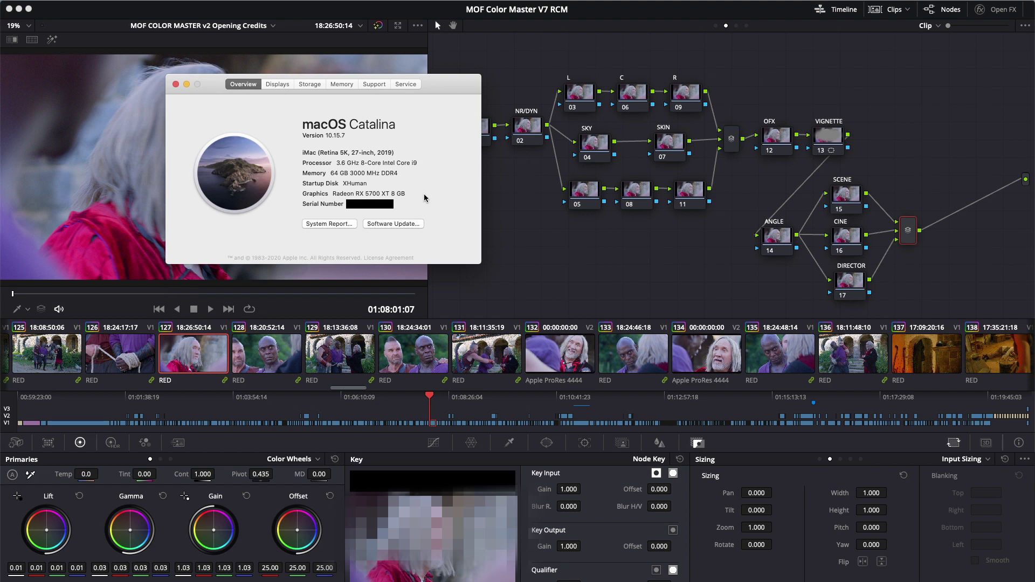
left_click(176, 84)
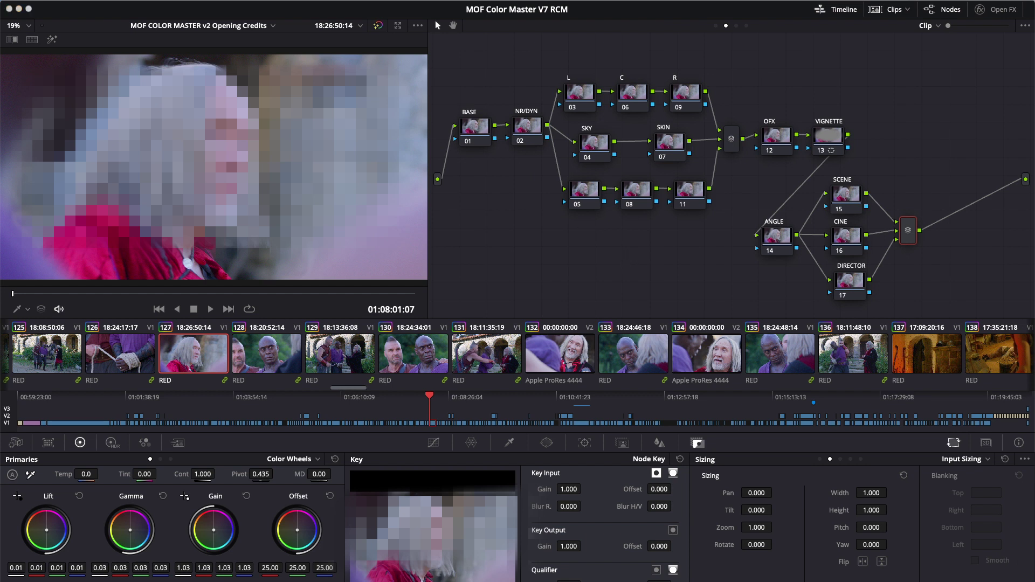
Step: Review the project's master and color management settings, and choose RED as the RAW profile in the Camera RAW settings
key("shift+9")
left_click_drag(574, 87, 435, 50)
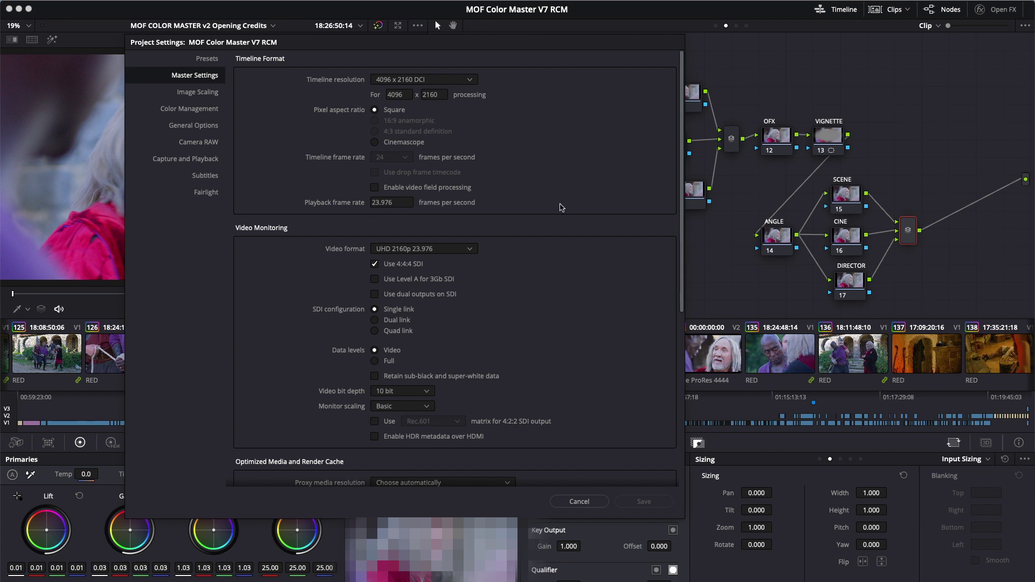
left_click(205, 110)
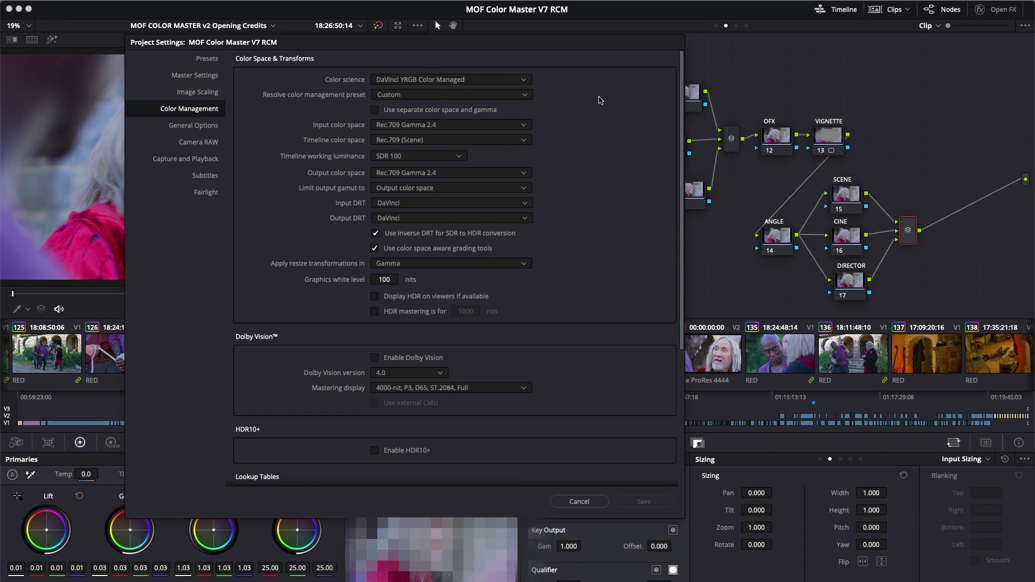
left_click(194, 143)
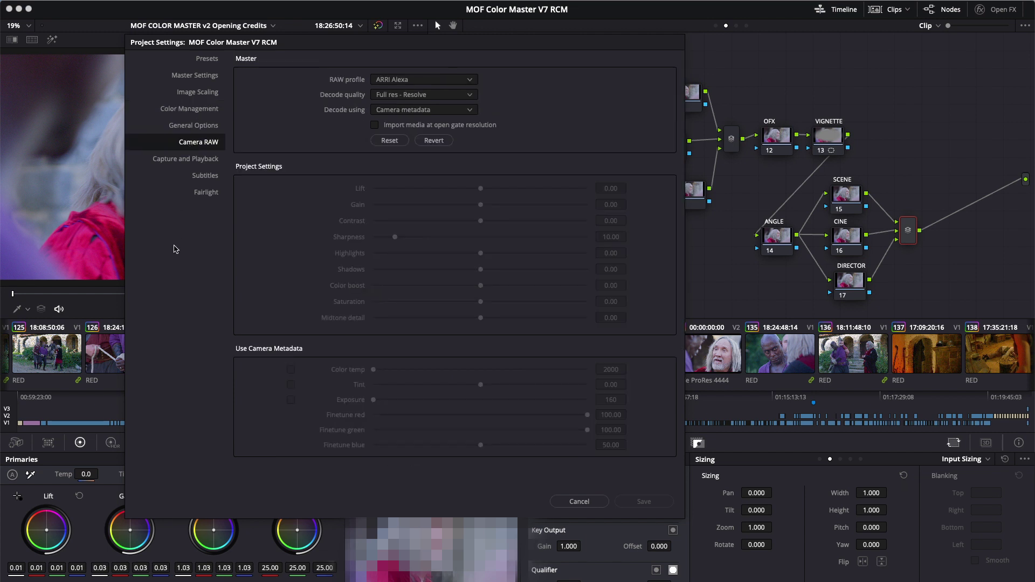
left_click(467, 80)
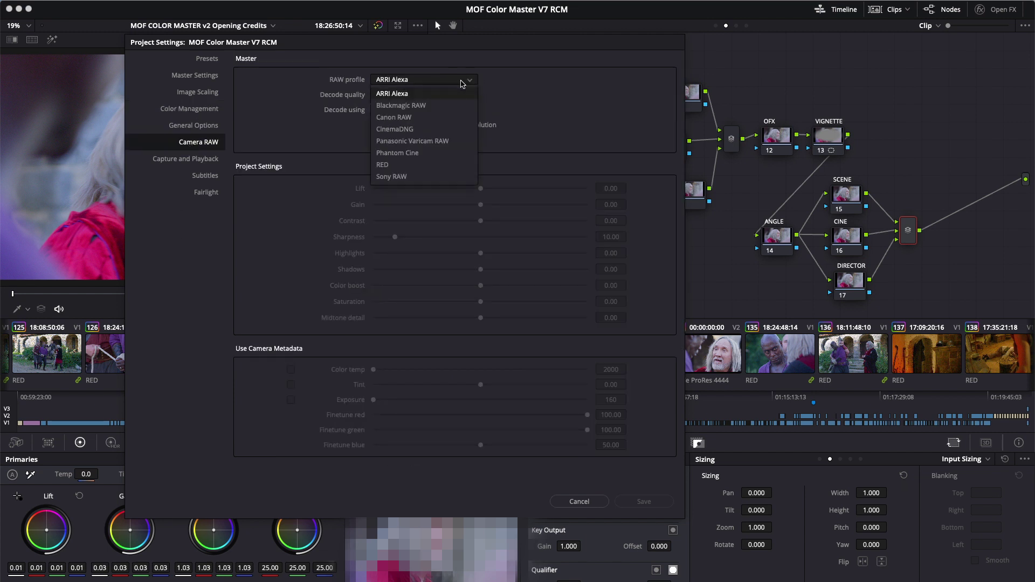
left_click(416, 164)
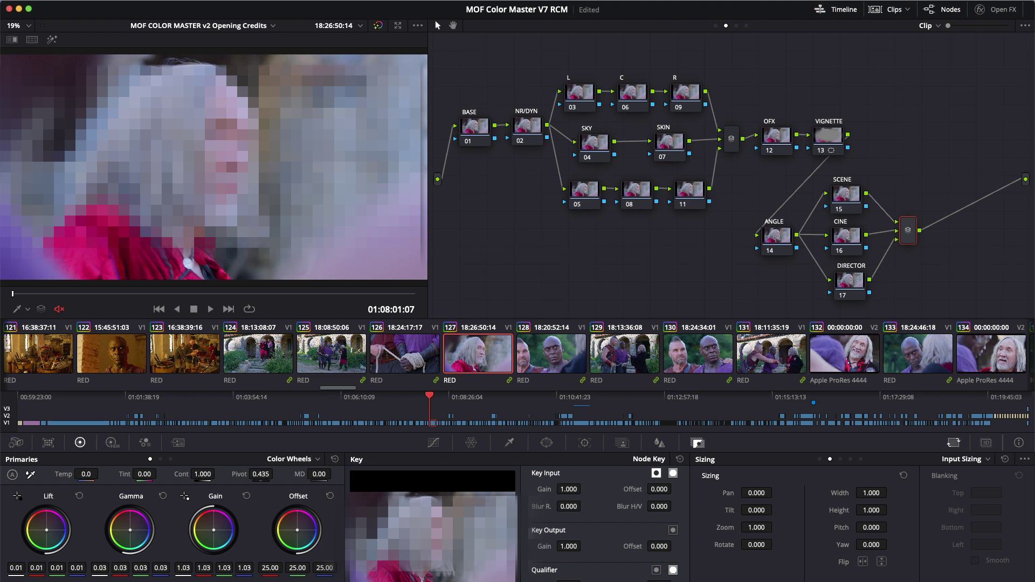
Step: Play the timeline from clip 127, and examine that clip's Group Pre-Clip, Clip, Group Post-Clip and Timeline node graphs
key("space")
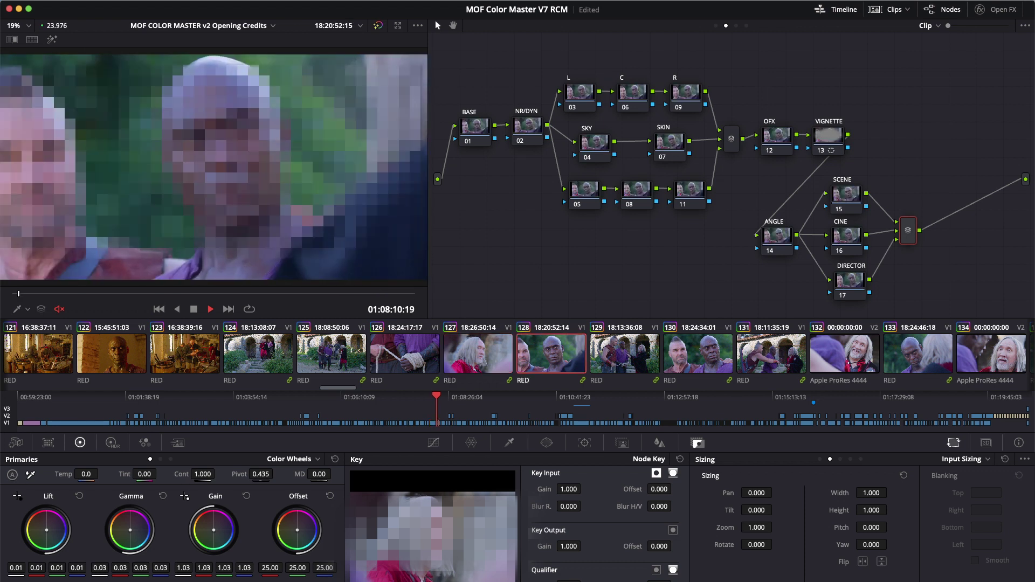
key("Up")
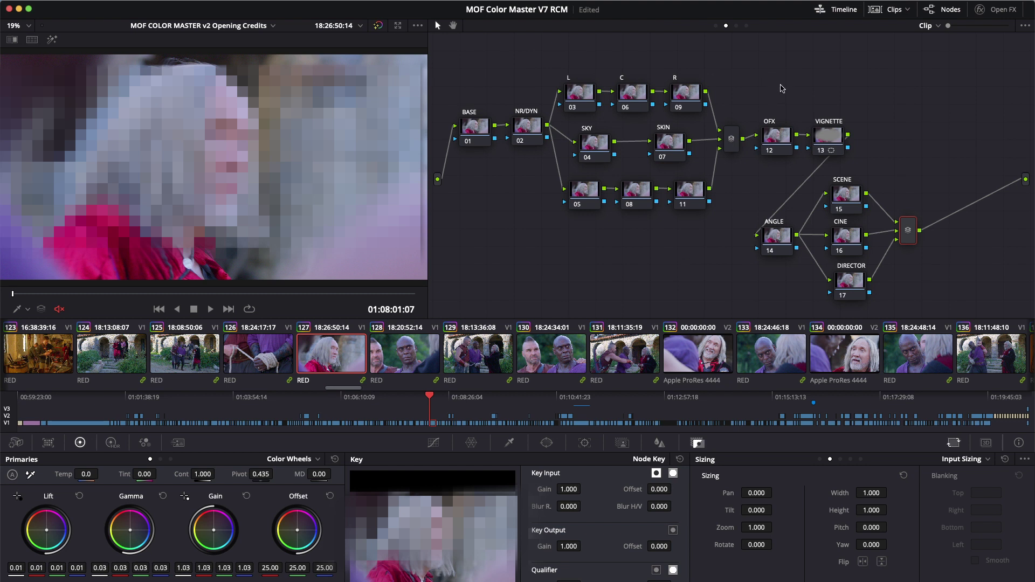
left_click(716, 26)
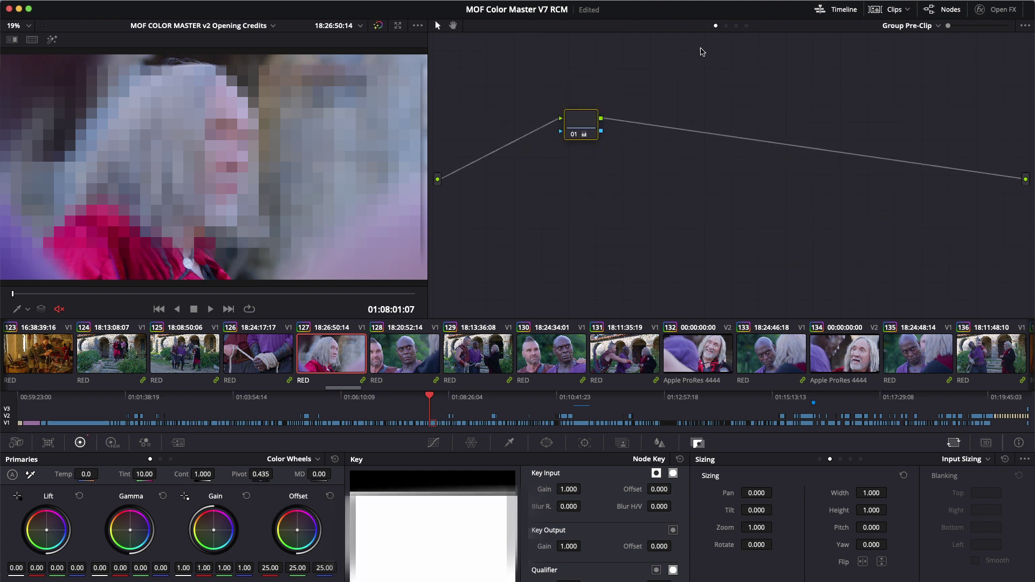
left_click_drag(582, 125, 578, 156)
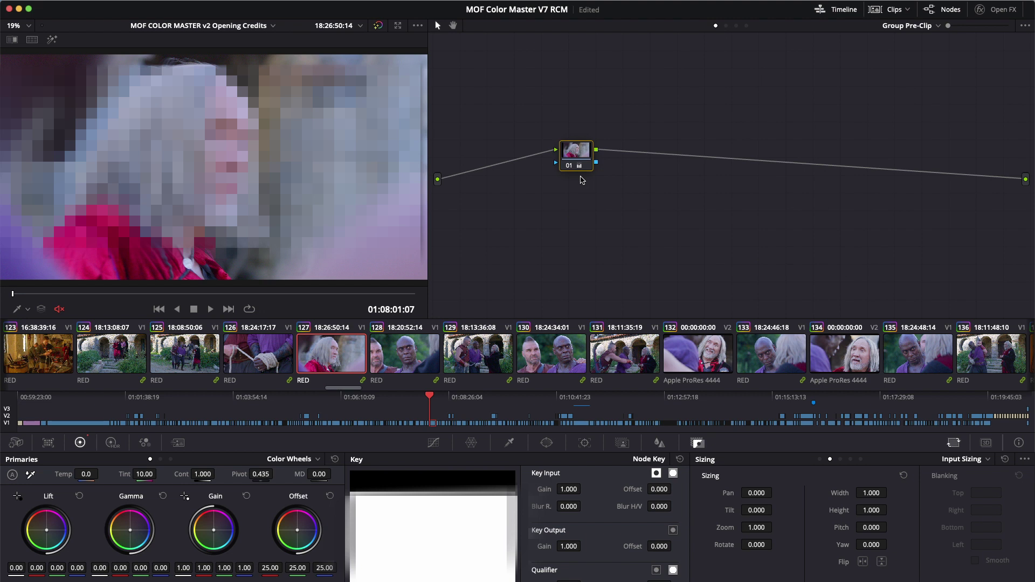
left_click(736, 26)
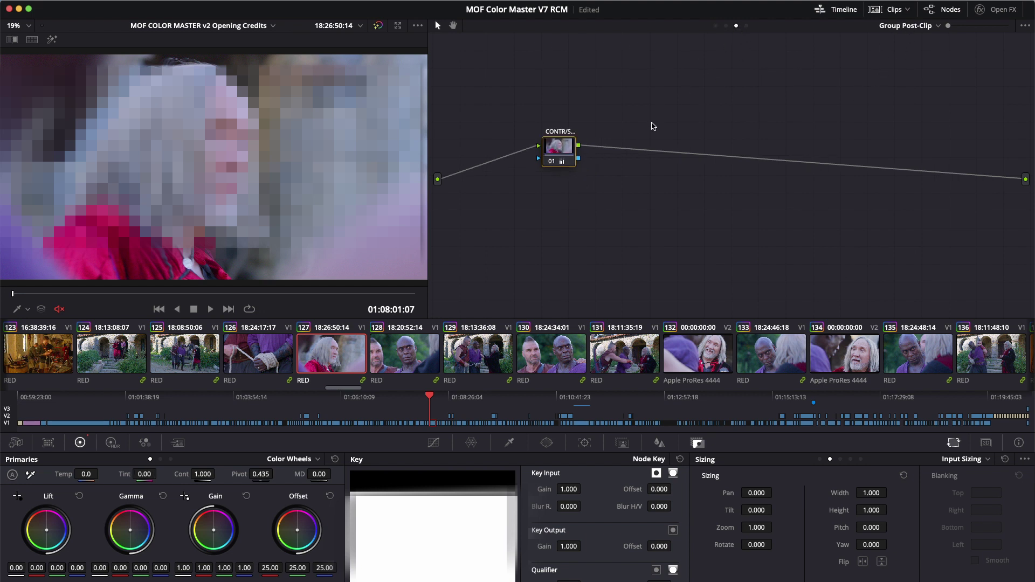
left_click_drag(564, 140, 564, 150)
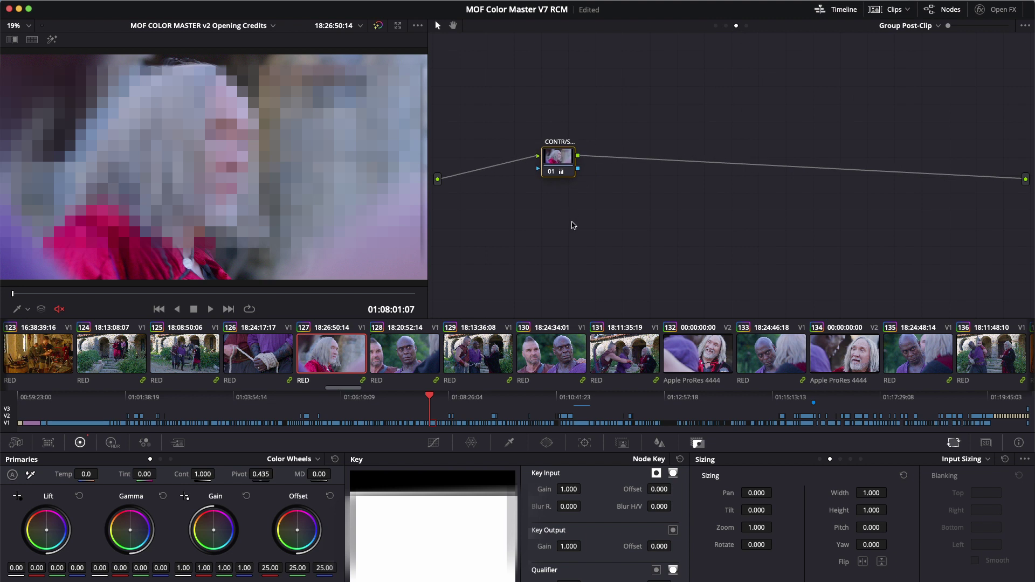
left_click(747, 26)
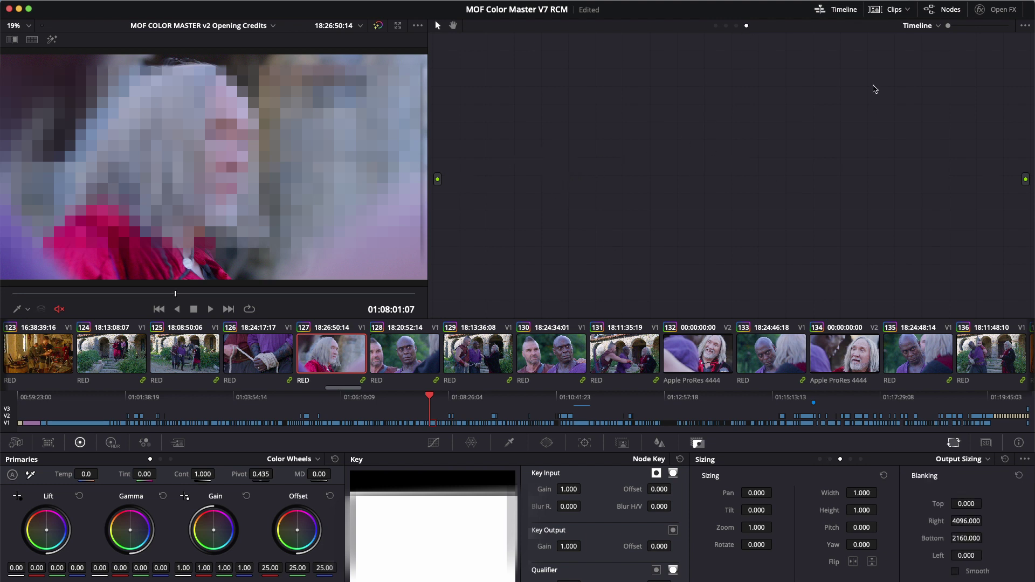
left_click(716, 25)
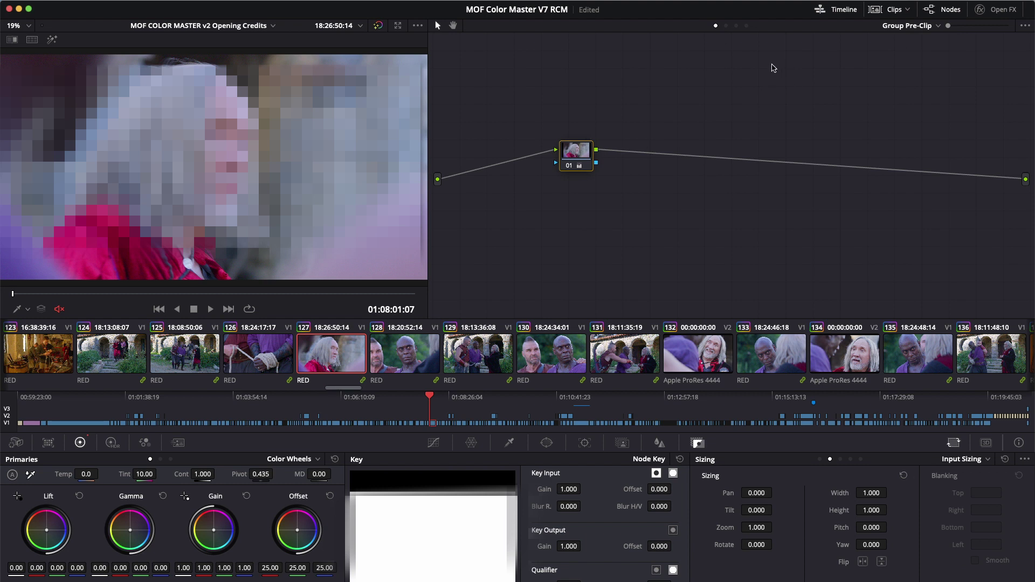
left_click(726, 26)
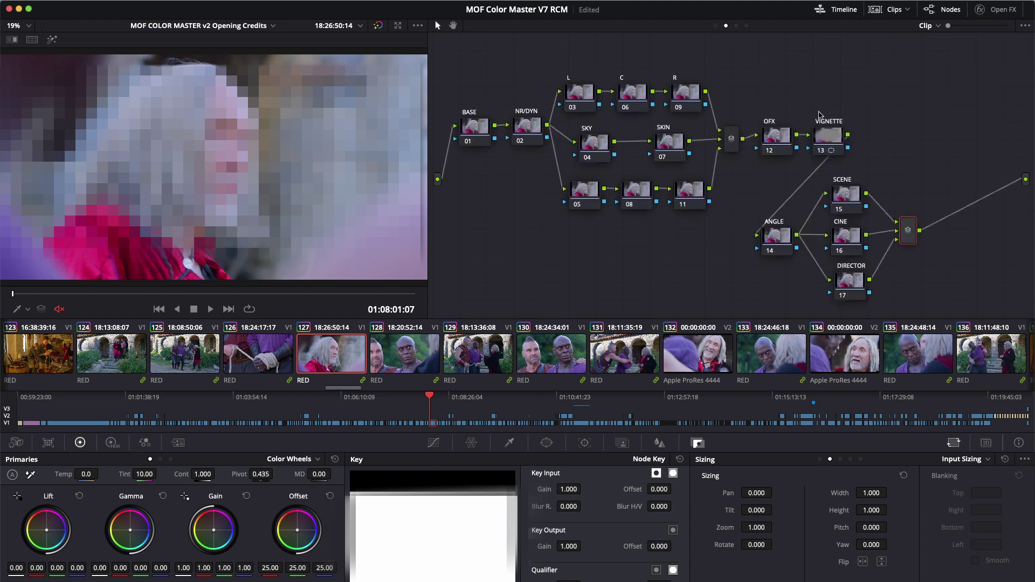
left_click(736, 26)
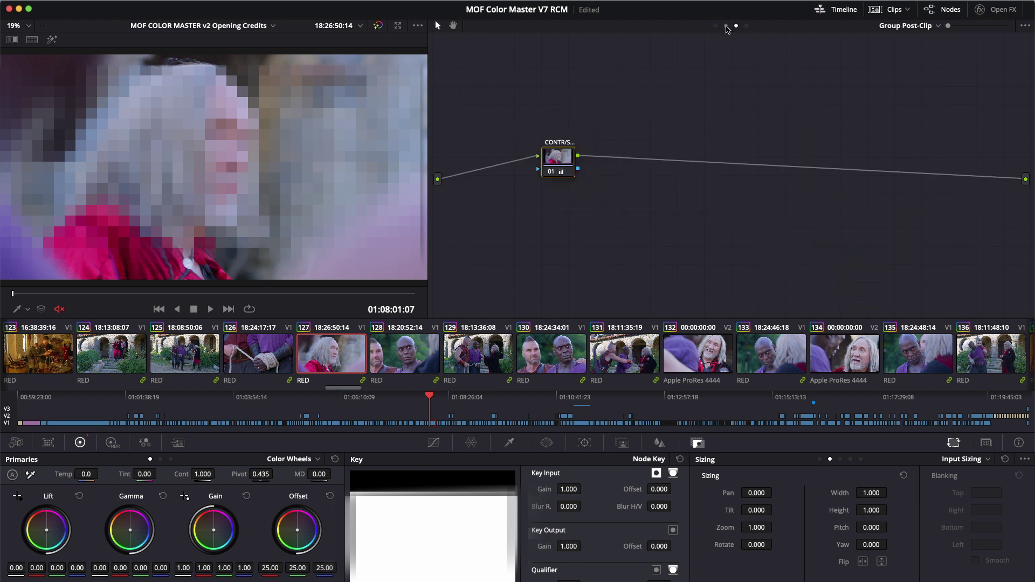
left_click(726, 25)
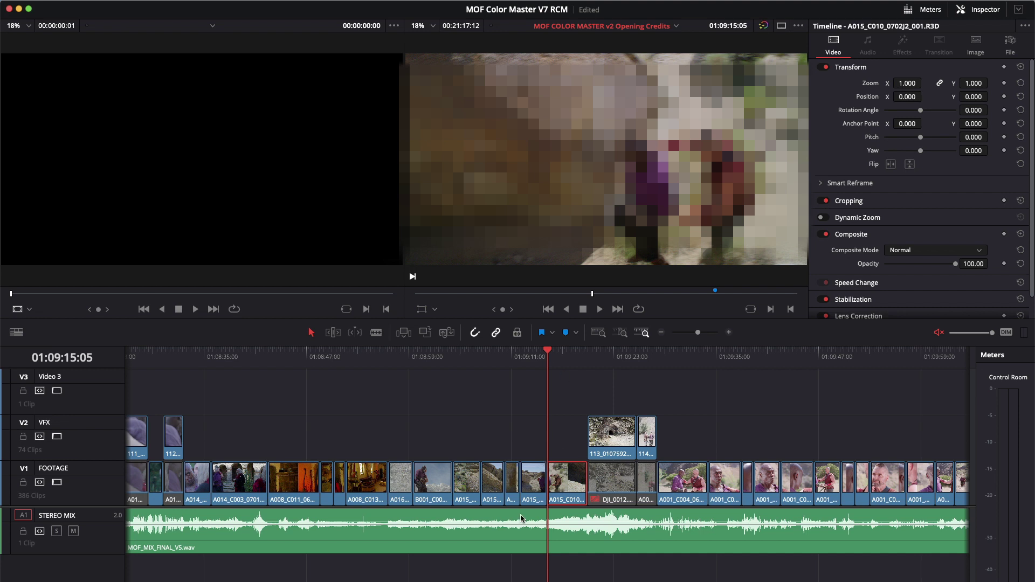
Step: Select the VFX clip 113_01075920_v03.mov in the edit timeline, and go to clip 150 on the Color page
left_click(608, 355)
left_click(610, 433)
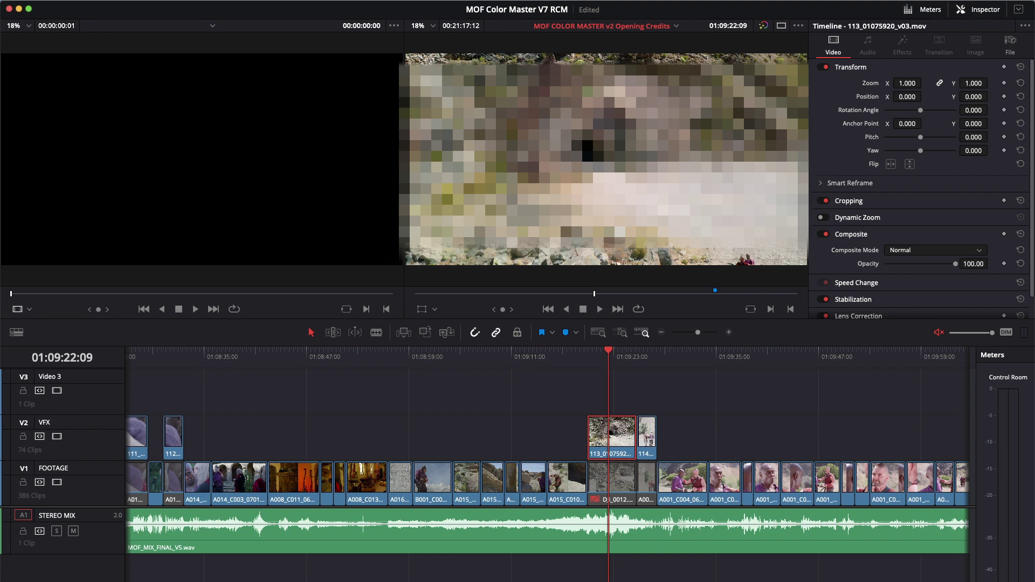
key("shift+6")
key("Down")
key("Down")
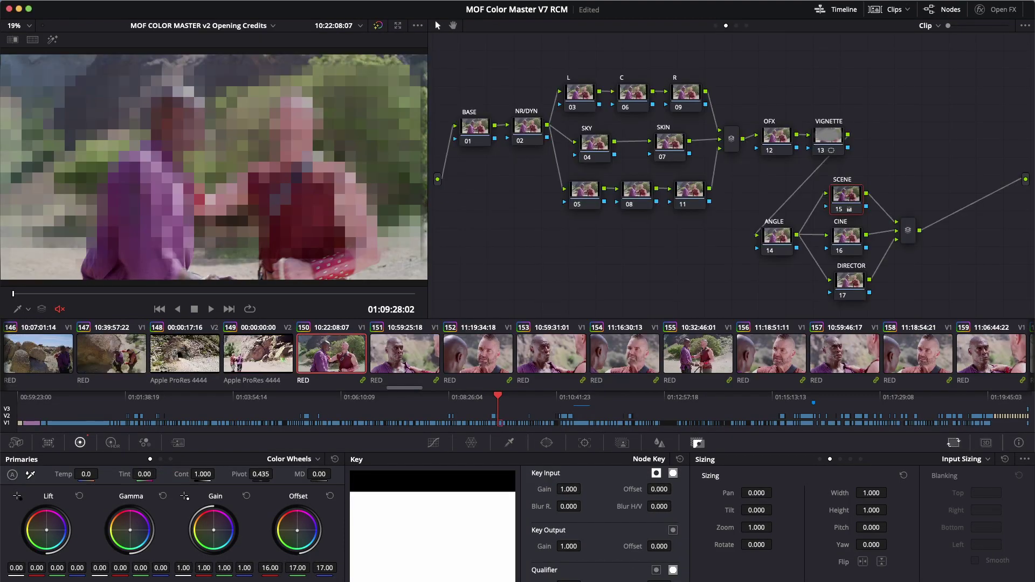
Step: Set the RED decode quality to Full res. premium in the project's Camera RAW settings
key("shift+9")
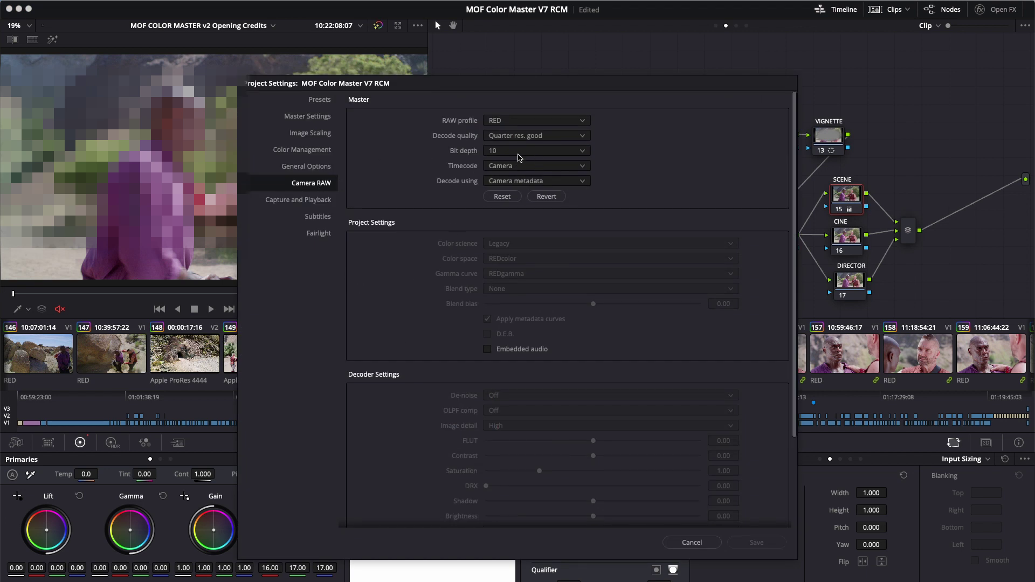
left_click(556, 139)
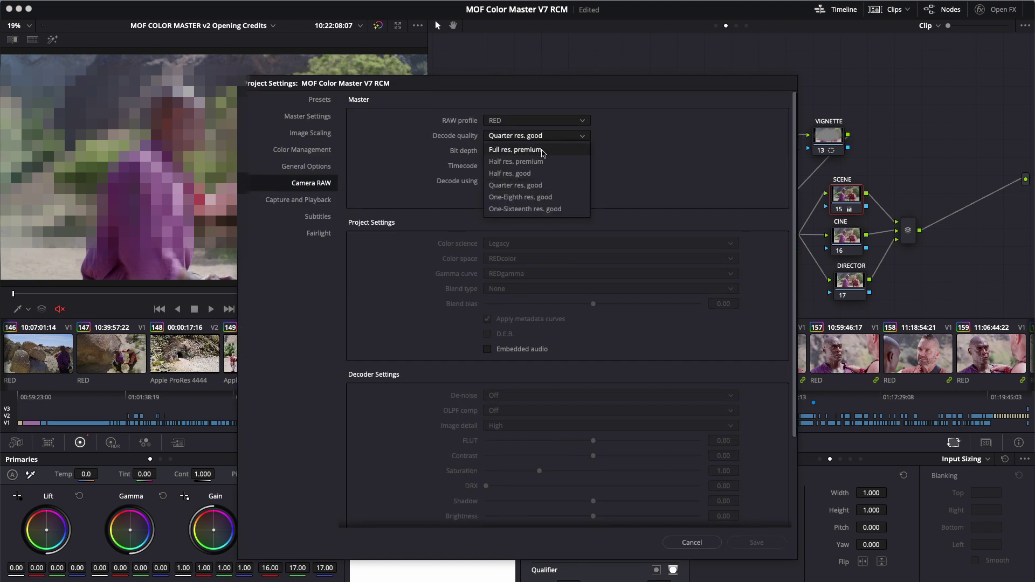
left_click(543, 154)
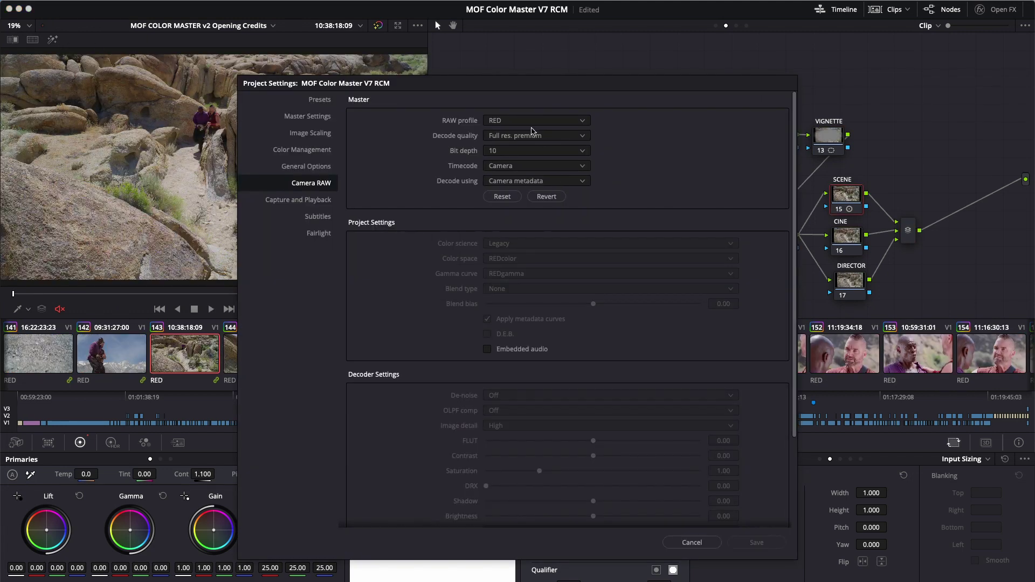
Step: Set the RED decode quality to Half res. good, save the project settings, and stop timeline playback at clip 146
key("shift+9")
left_click(550, 139)
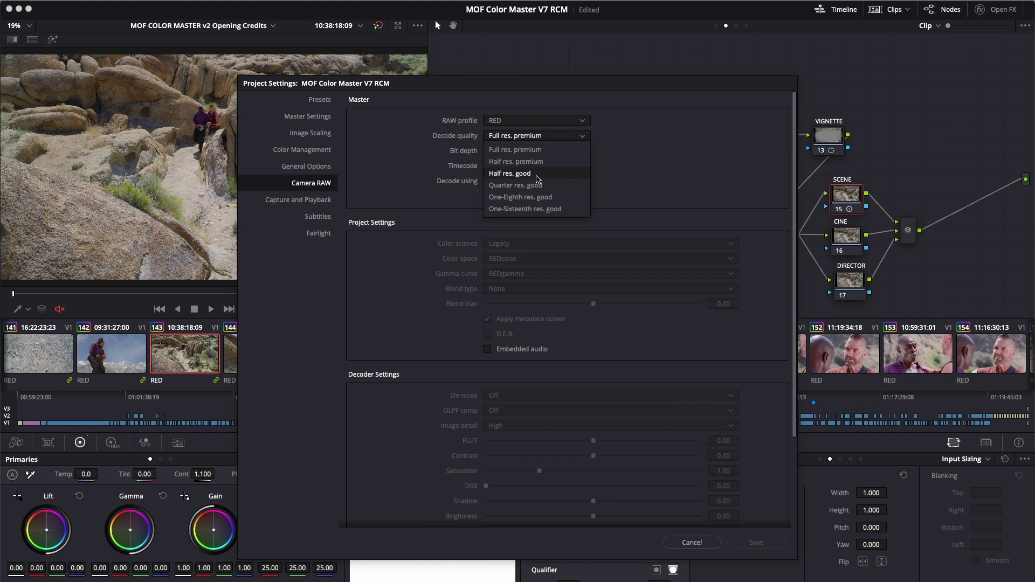
left_click(536, 174)
left_click(773, 545)
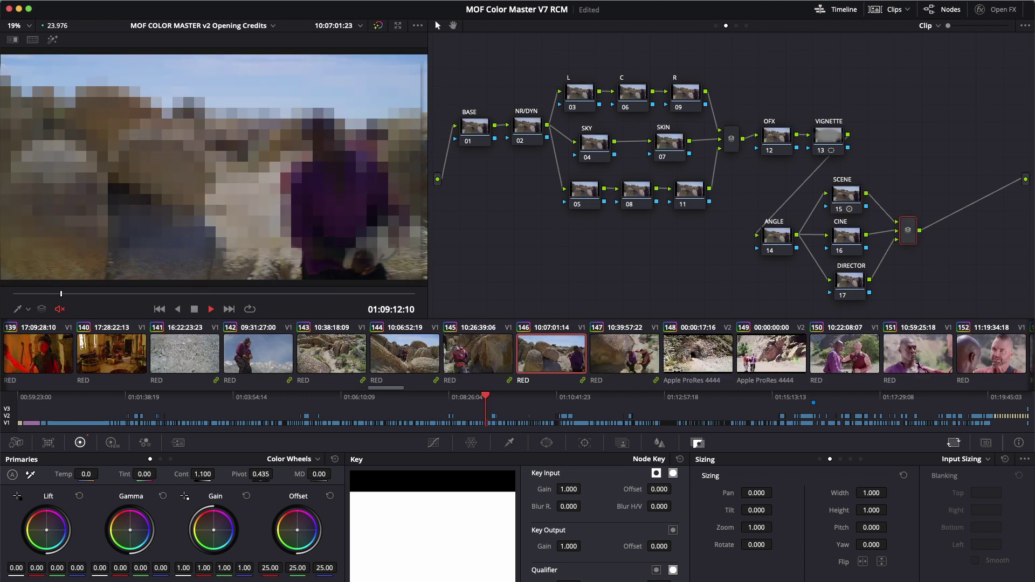
key("space")
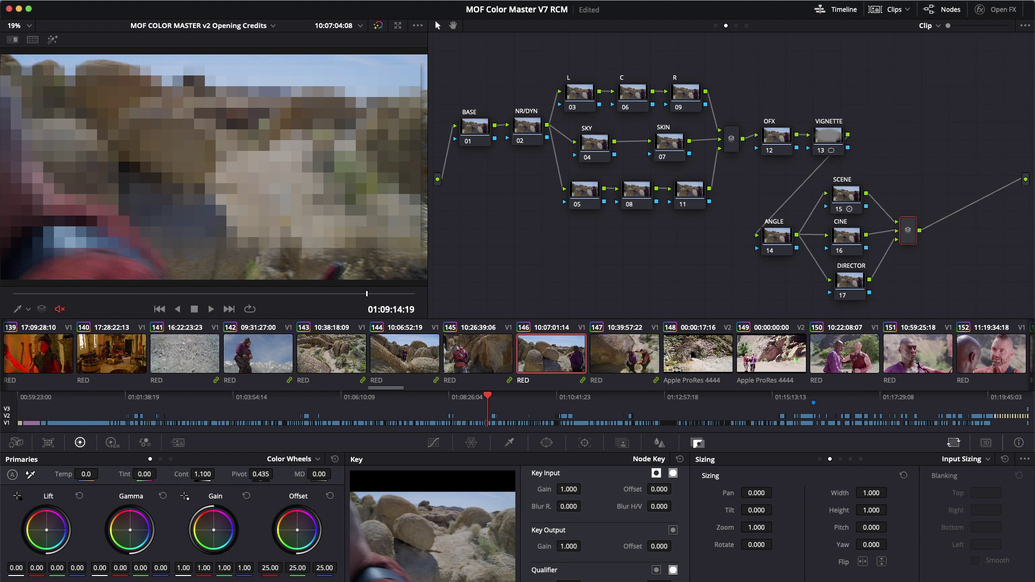
Step: Set the render type to Apple ProRes 4444 for the QuickTime export on the Deliver page
key("shift+8")
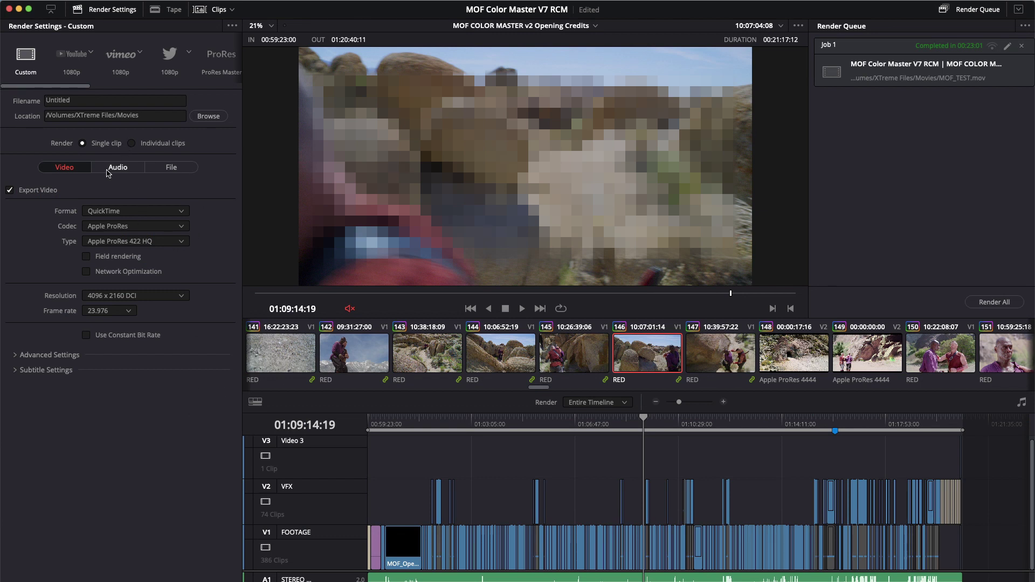
left_click(181, 243)
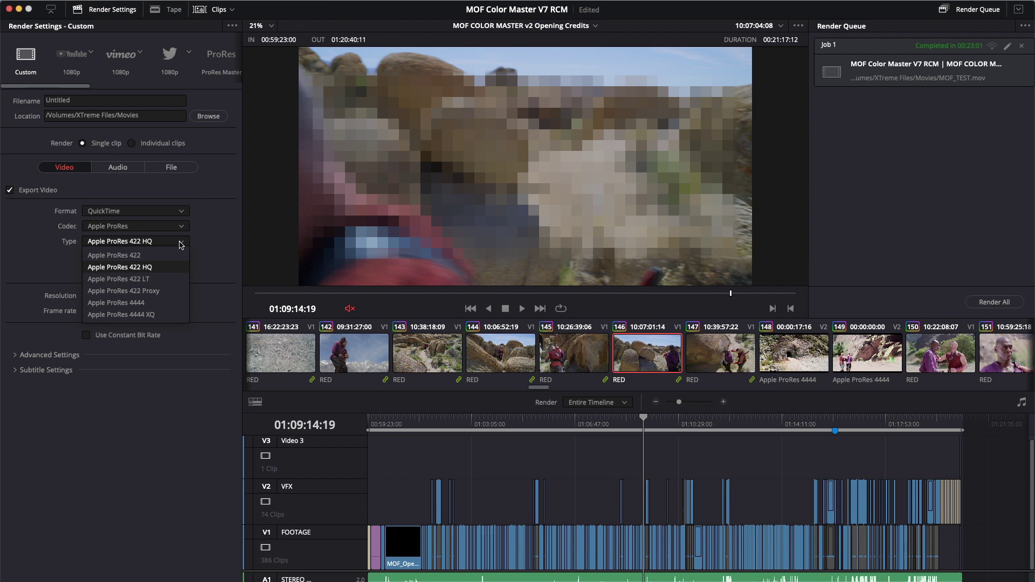
left_click(157, 303)
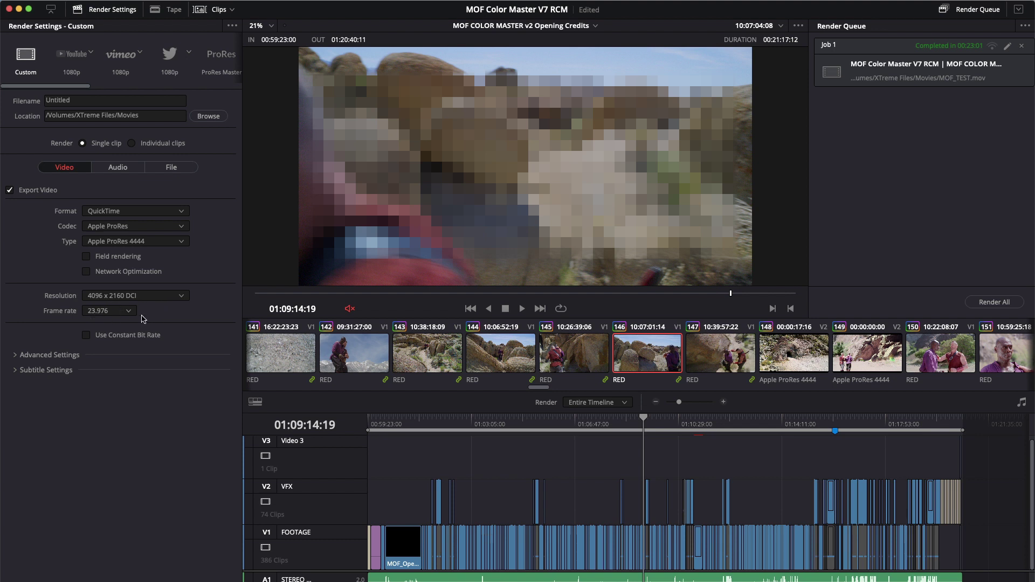
Step: Enable forcing sizing and debayer to highest quality in the advanced render settings
left_click(15, 355)
scroll(162, 453, "down", 3)
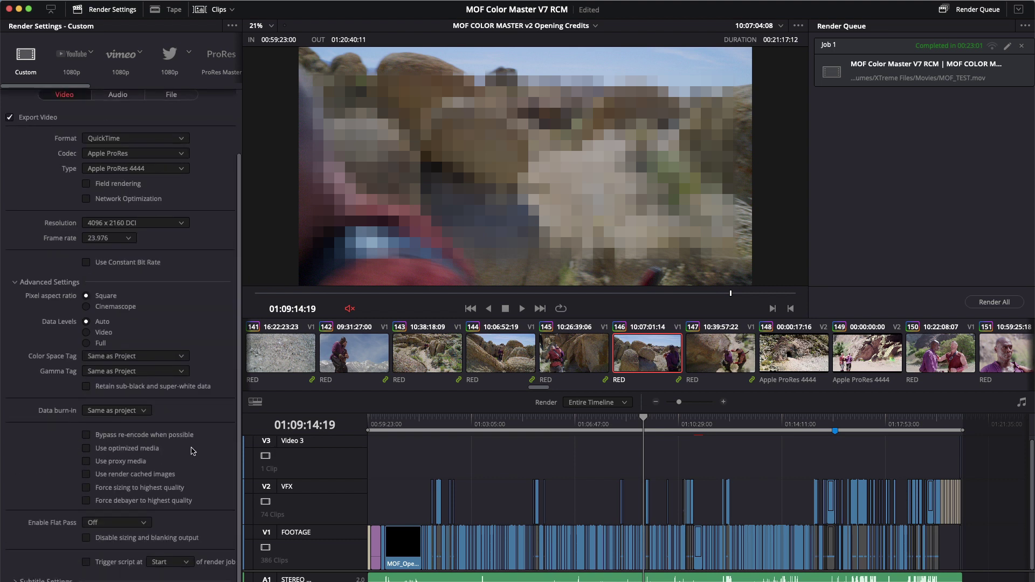
left_click(100, 492)
left_click(142, 501)
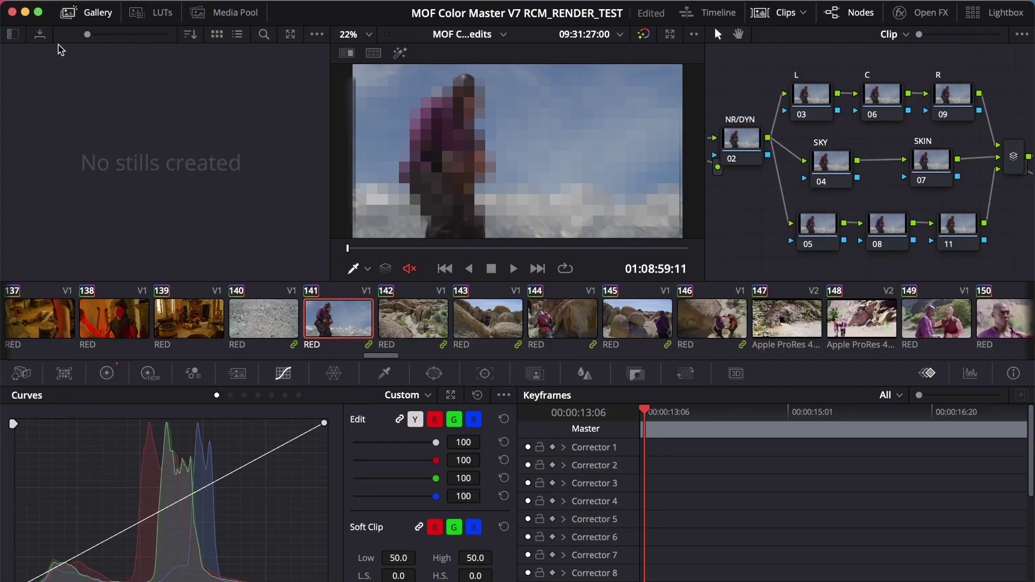
Step: Check the MacBook Air's chip, memory and macOS version in the system overview, and close it
left_click(8, 2)
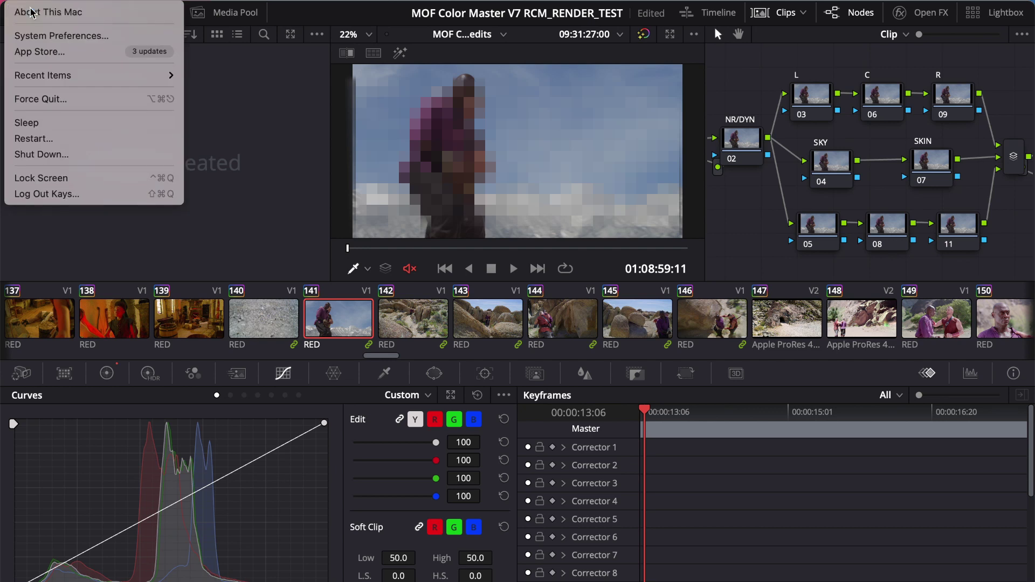
left_click(46, 9)
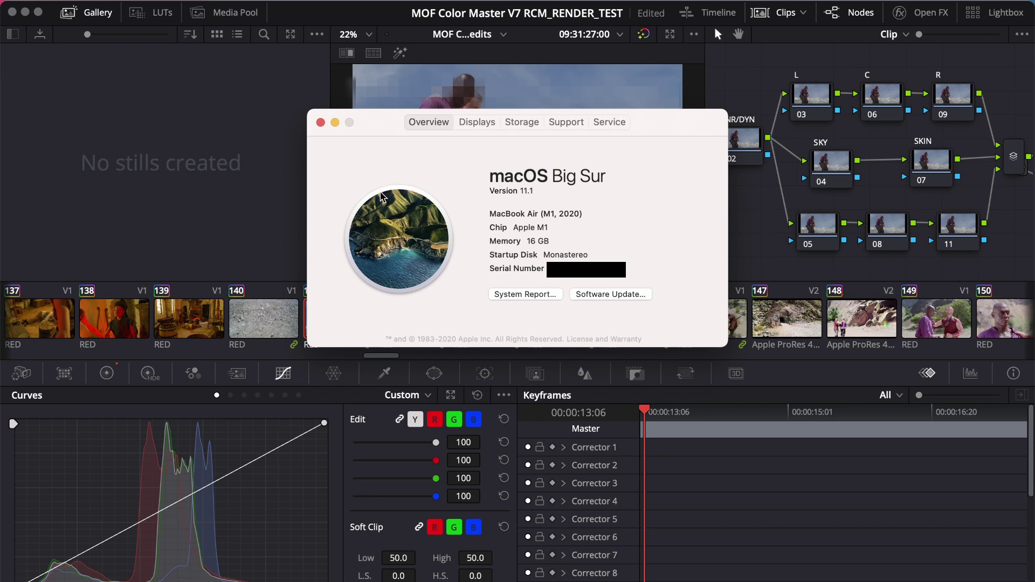
left_click(320, 123)
Step: Check the installed DaVinci Resolve version in the application's about window, and close it
left_click(54, 2)
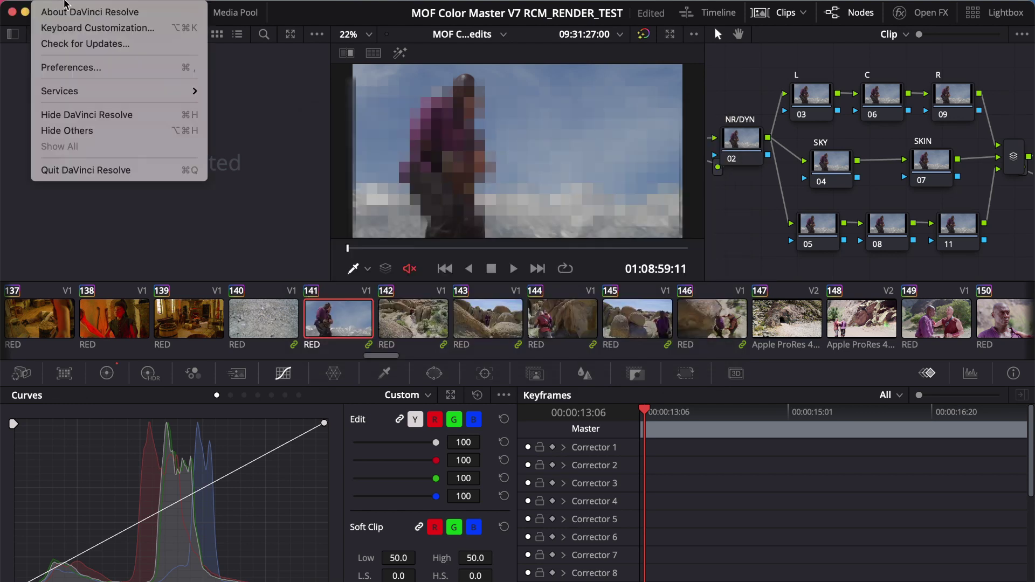
left_click(64, 11)
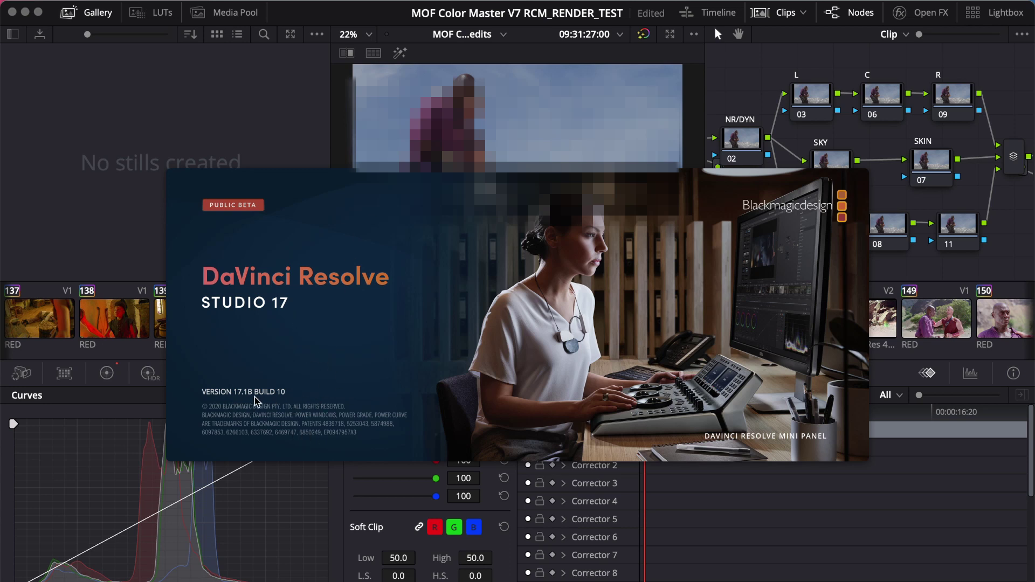
left_click(318, 392)
Step: Review the project's master settings for timeline format, video monitoring, optimized media and render cache
key("shift+9")
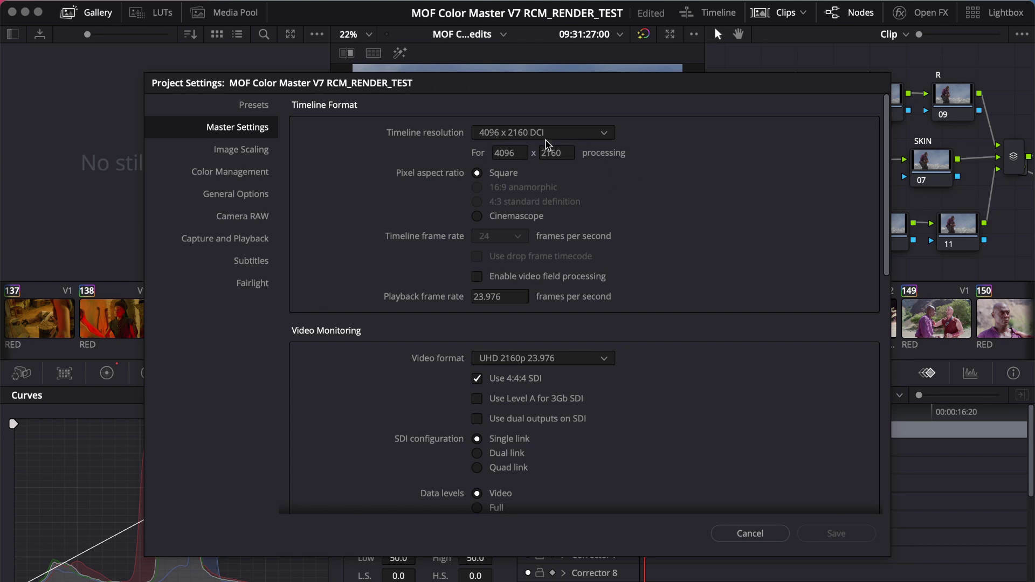
scroll(649, 300, "down", 2)
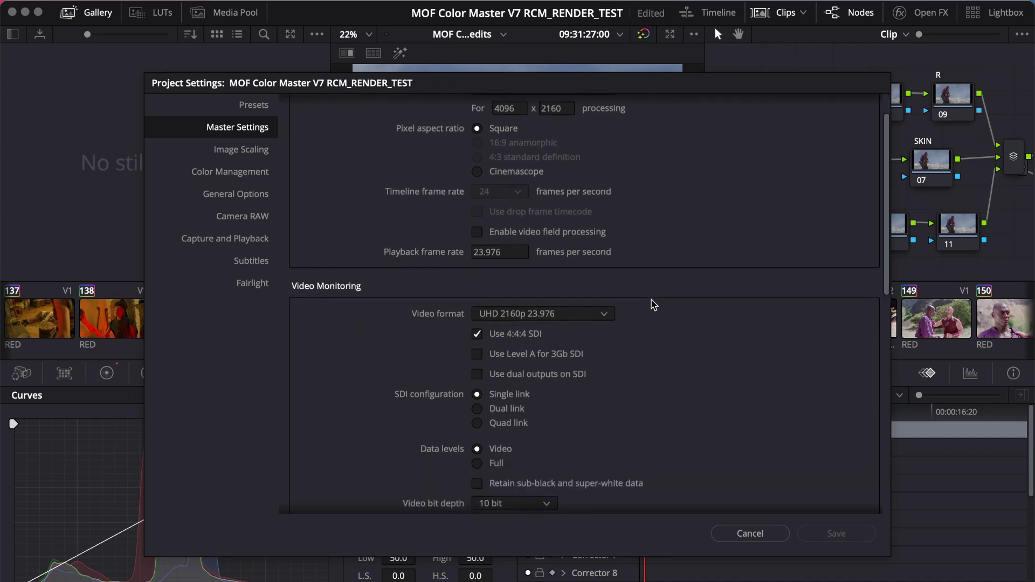
scroll(679, 347, "down", 6)
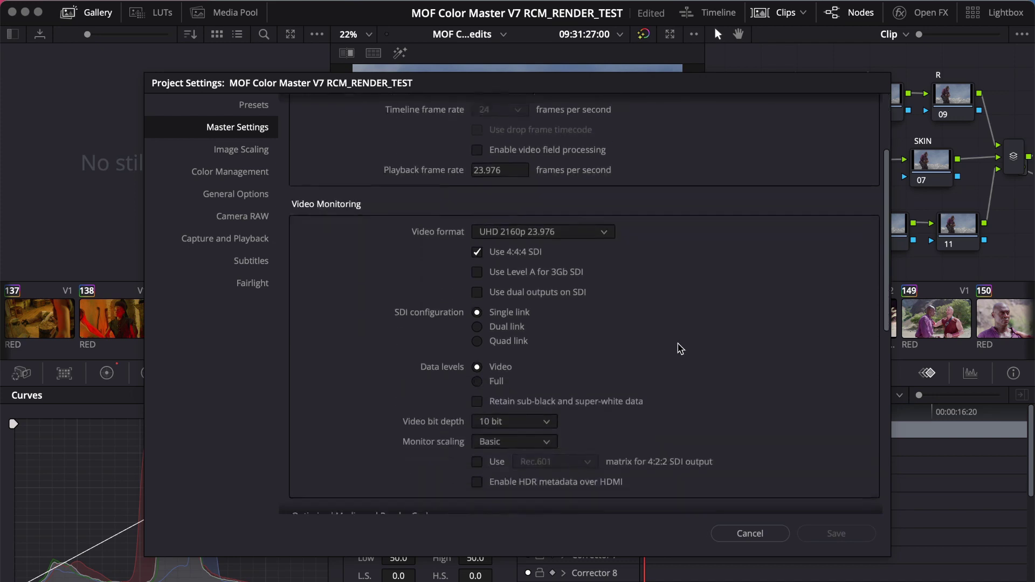
scroll(679, 347, "down", 10)
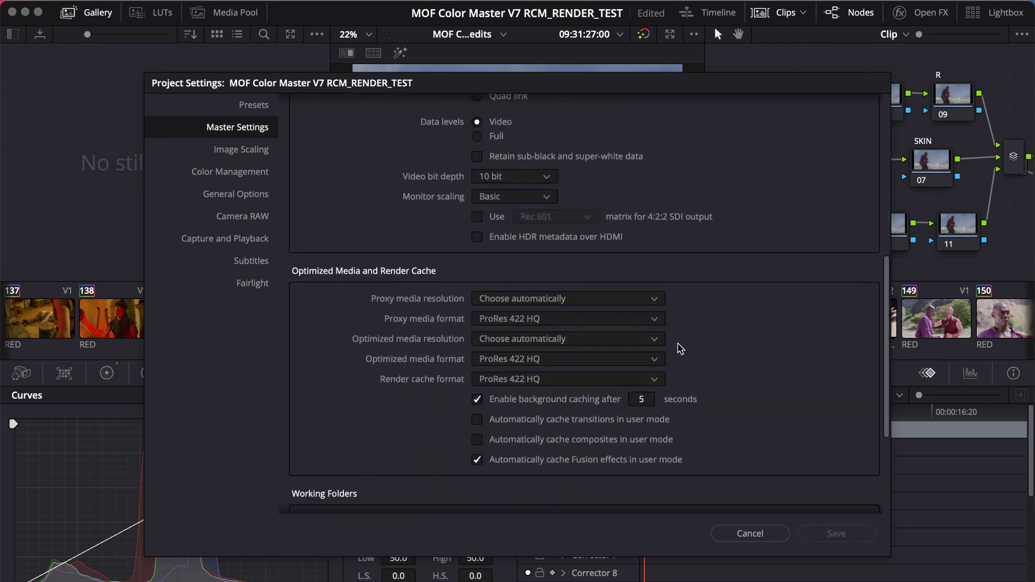
scroll(340, 206, "up", 20)
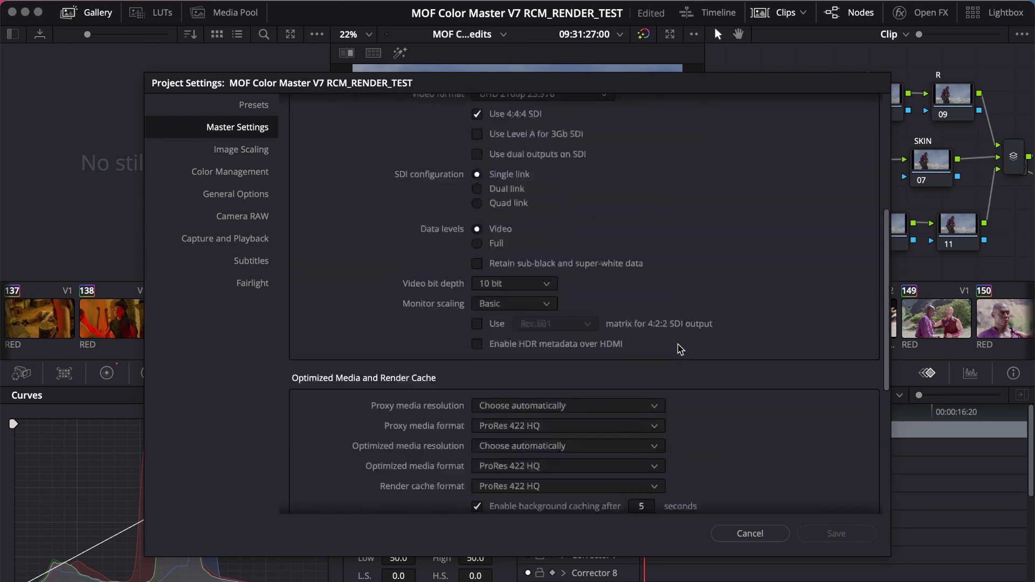
Step: Review the color management settings and the Camera RAW settings for the RED profile, and close the project settings without saving
left_click(260, 172)
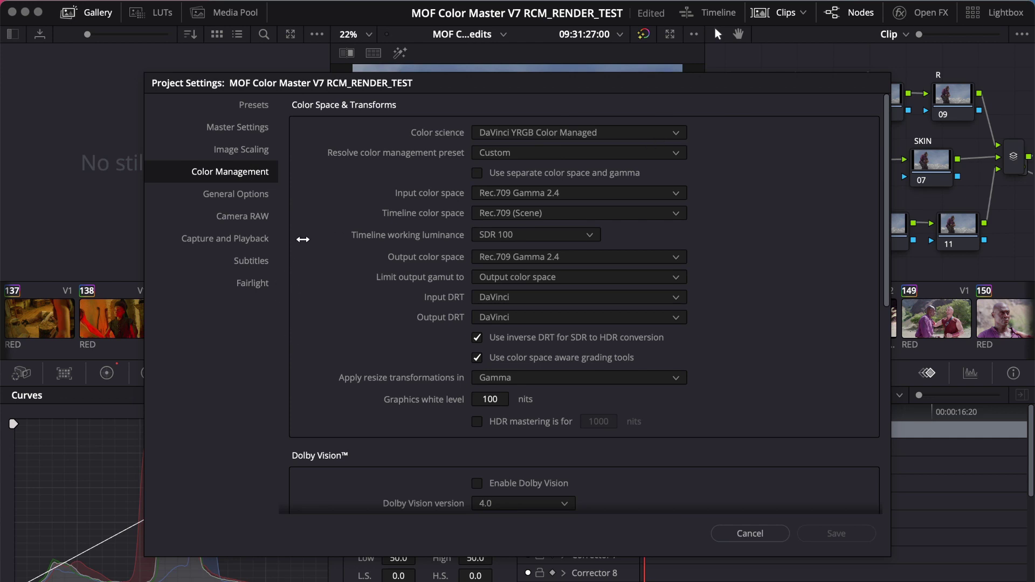
left_click(256, 217)
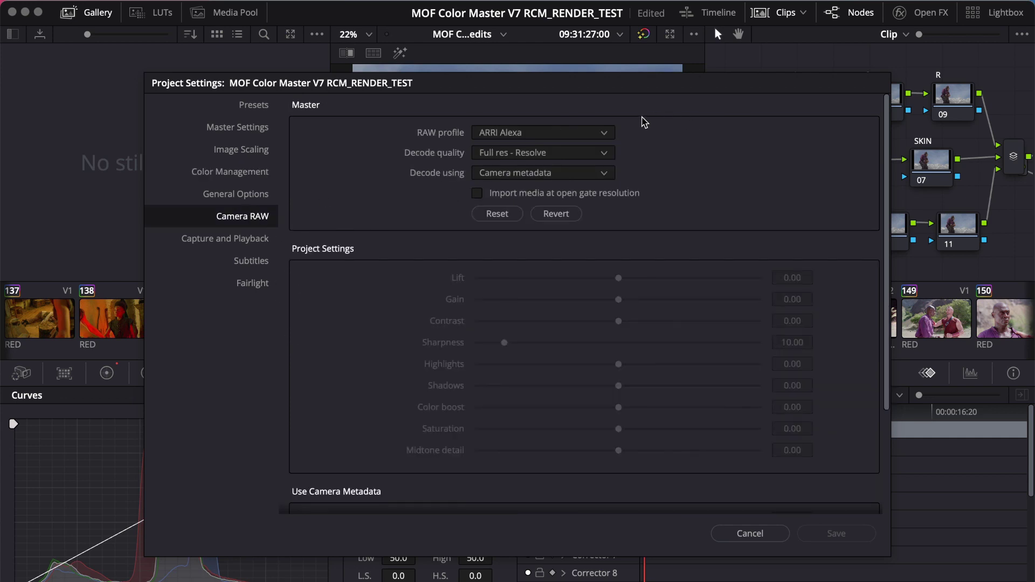
left_click(606, 136)
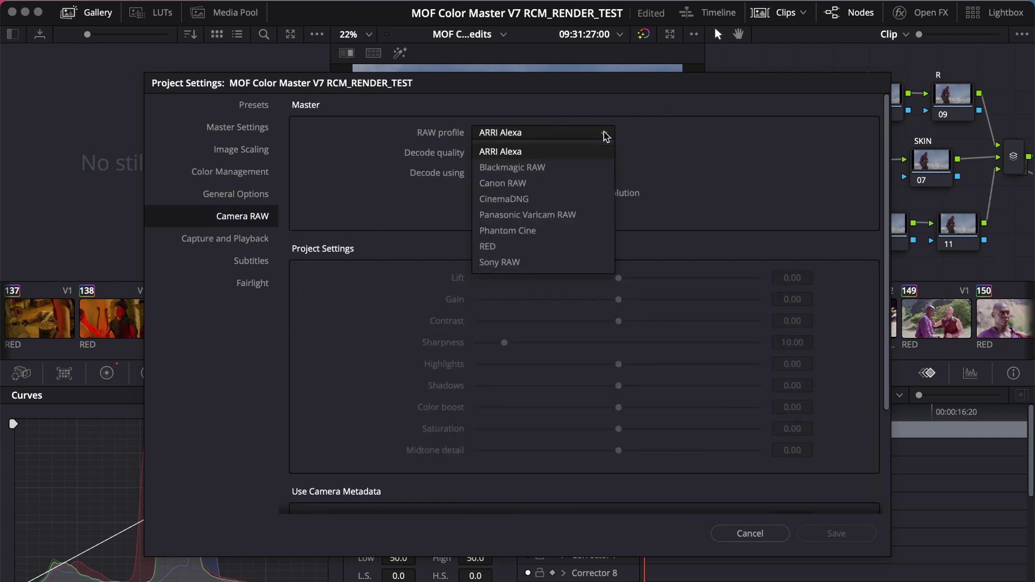
left_click(534, 248)
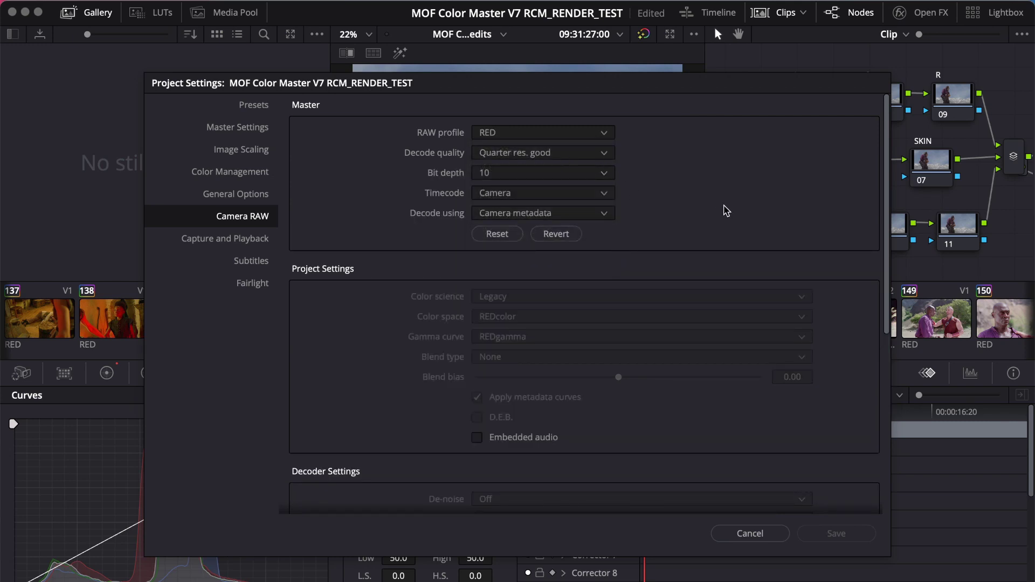
left_click(746, 534)
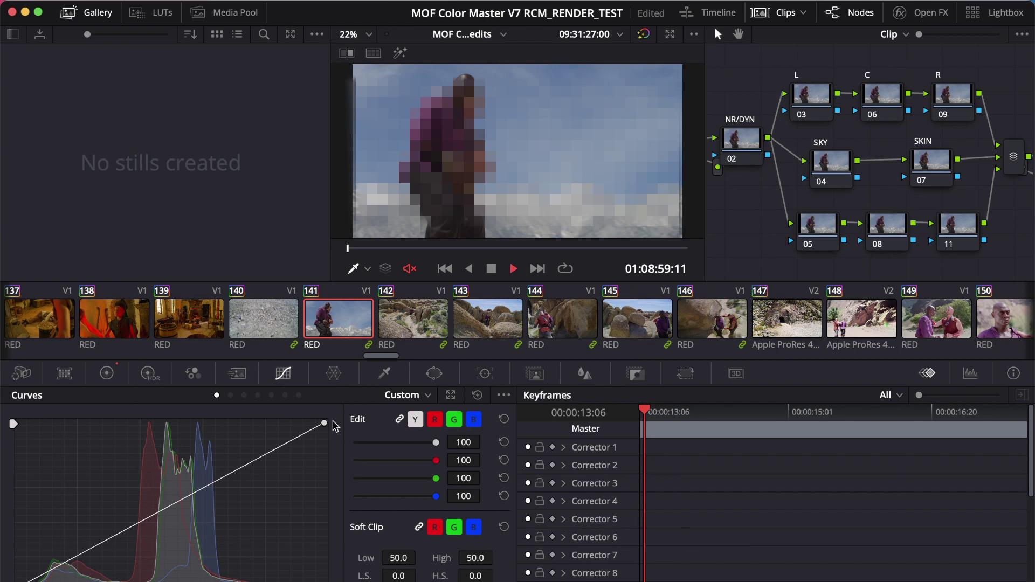
Step: Play the timeline from clip 141, stop it at clip 147, and return to the start of clip 141
key("space")
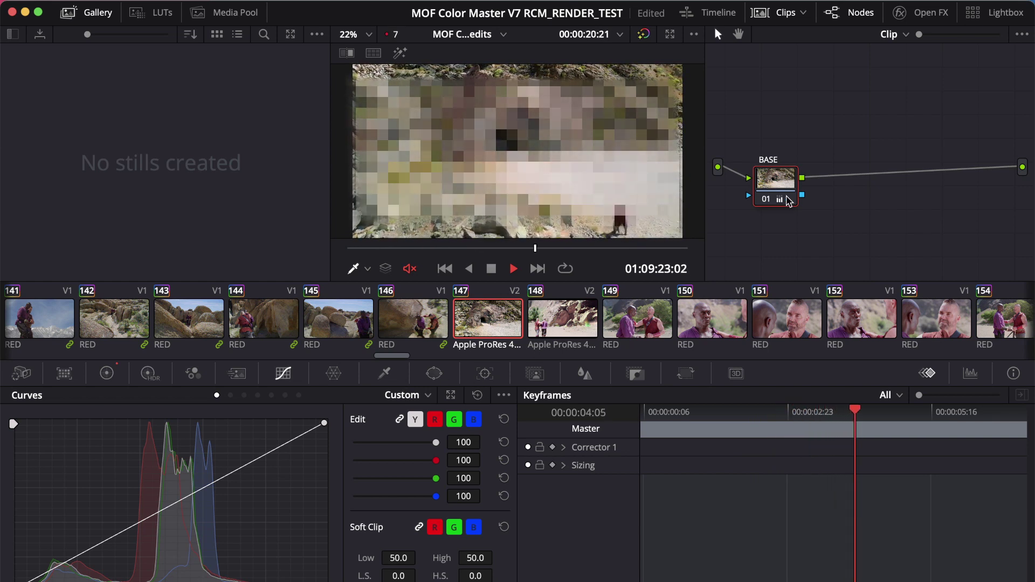
left_click(492, 269)
left_click(124, 330)
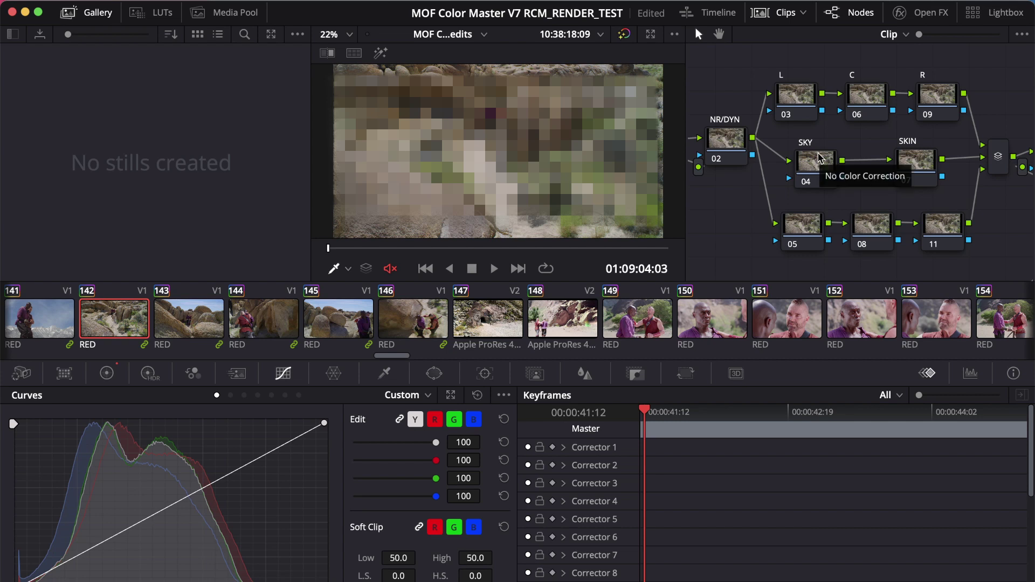
key("Up")
Step: Set the RED decode quality to Full res. premium, save the project settings, and play clip 141
key("shift+9")
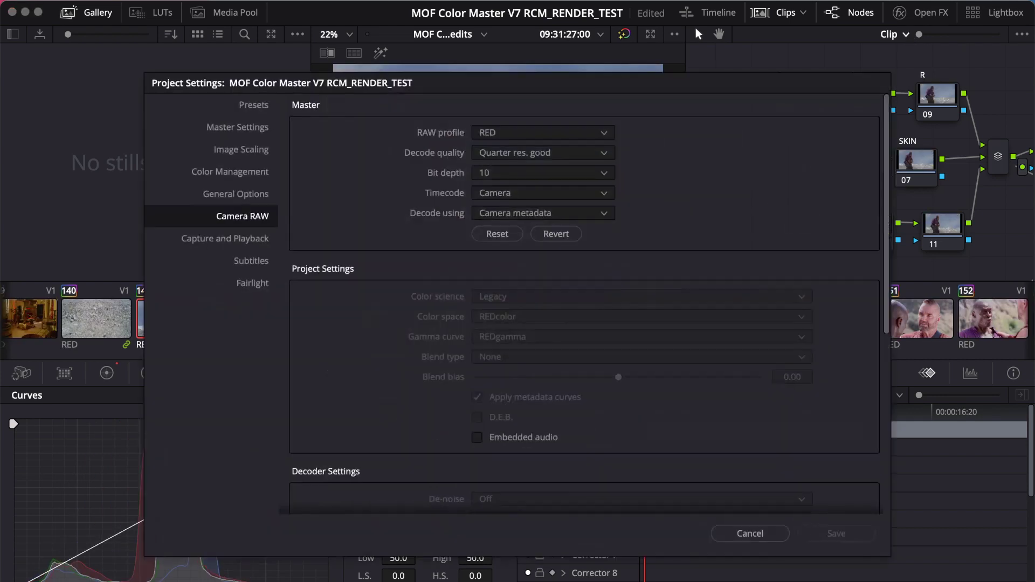
left_click(603, 155)
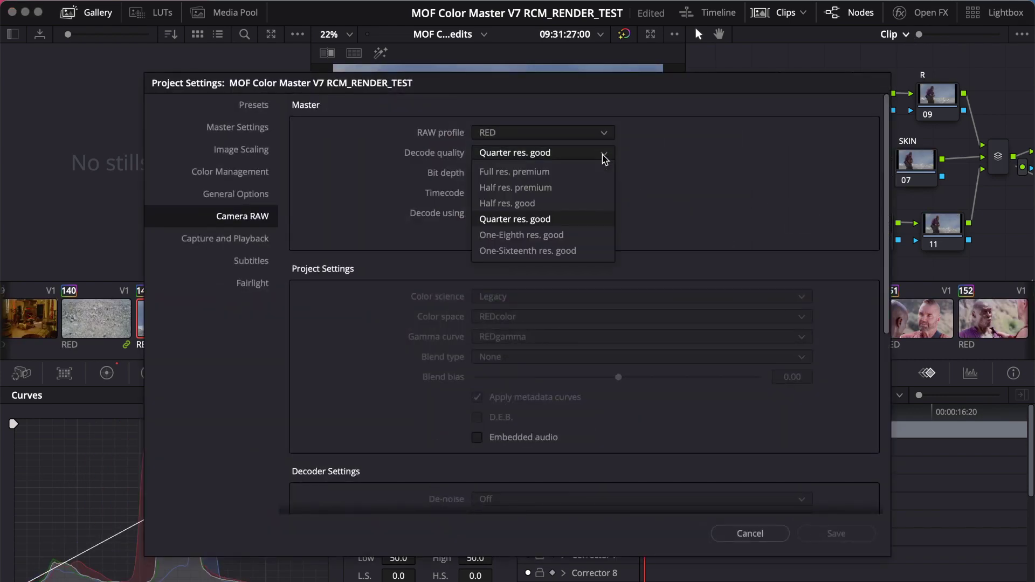
left_click(581, 173)
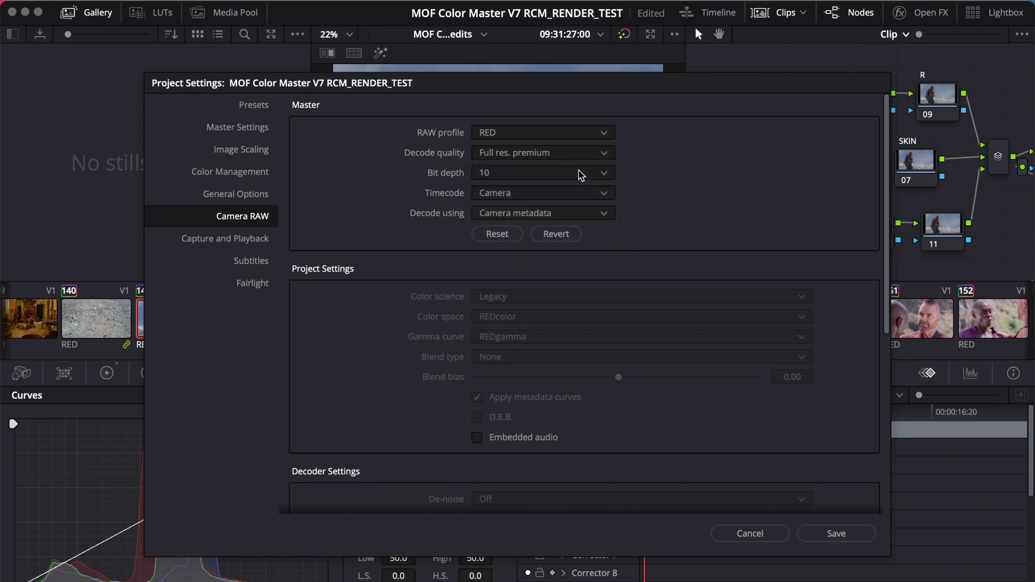
left_click(839, 534)
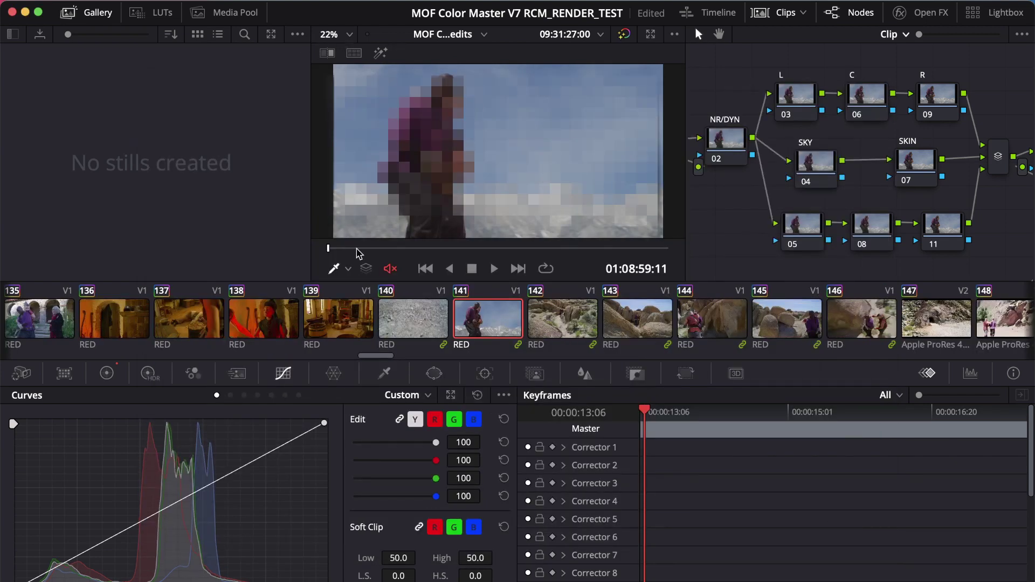
left_click(494, 269)
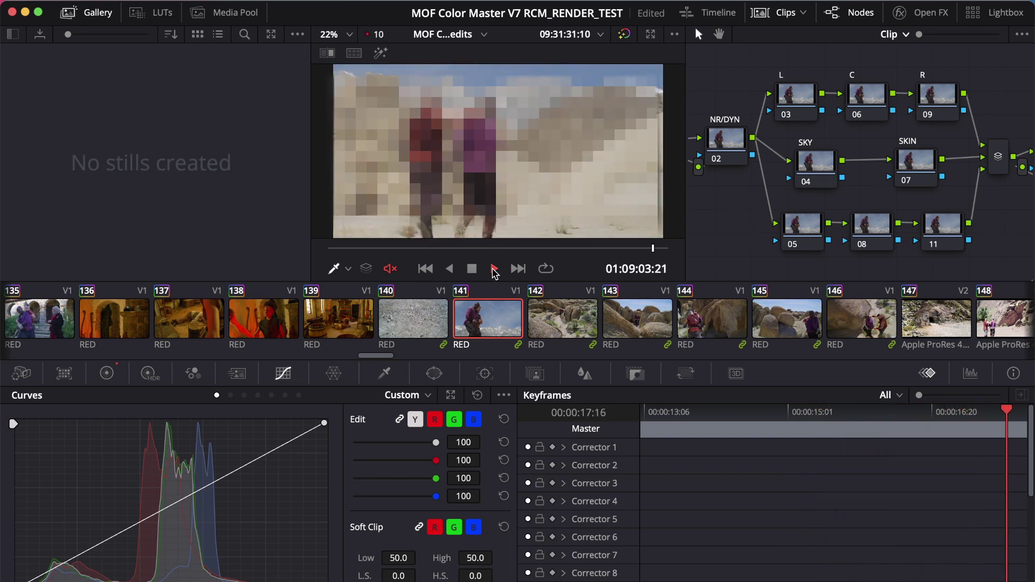
Step: Set the RED decode quality to Half res. good, save the project settings, and play the timeline from clip 142 into clip 143
key("Up")
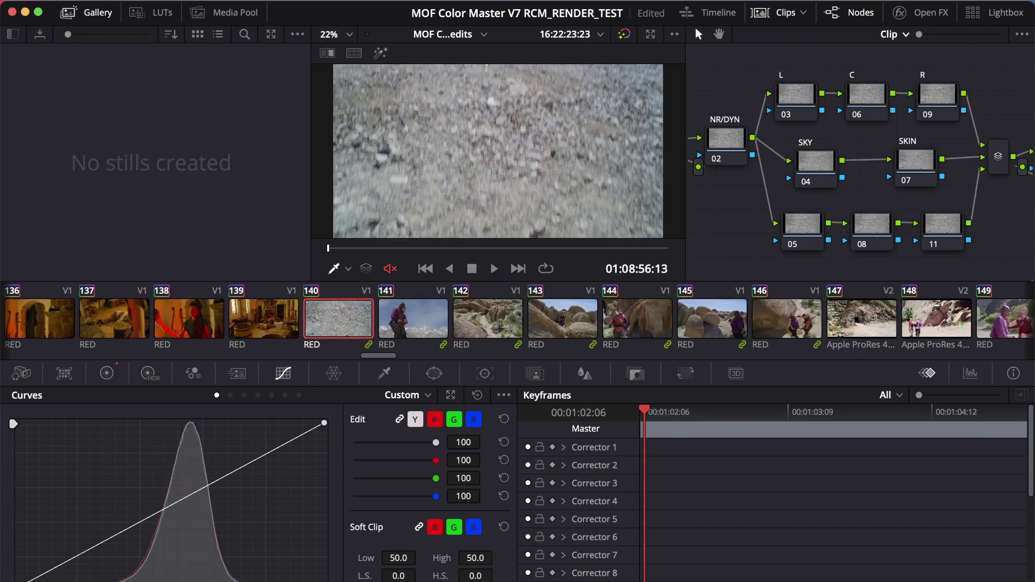
key("shift+9")
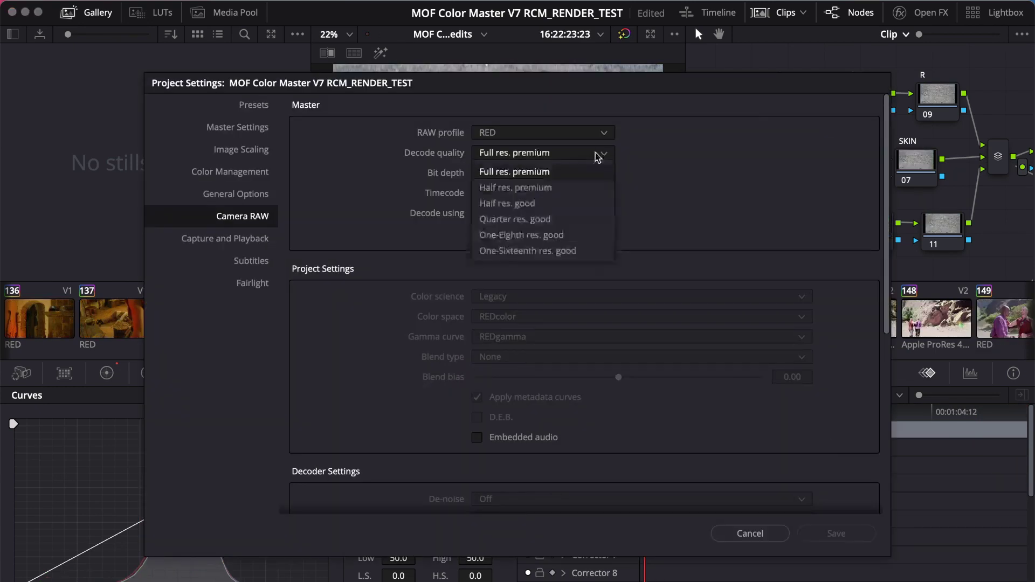
left_click(572, 204)
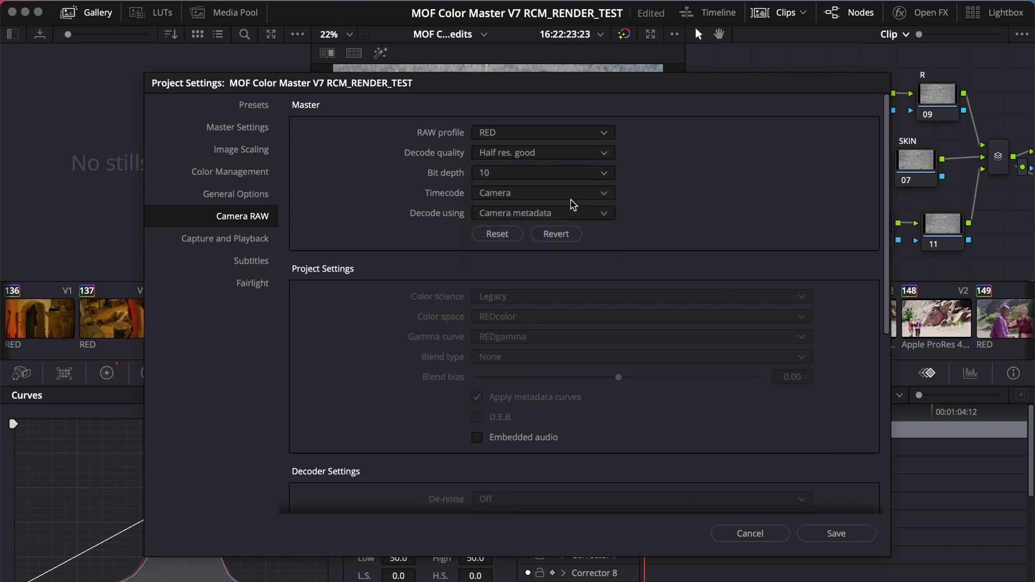
left_click(828, 533)
key("Down")
key("space")
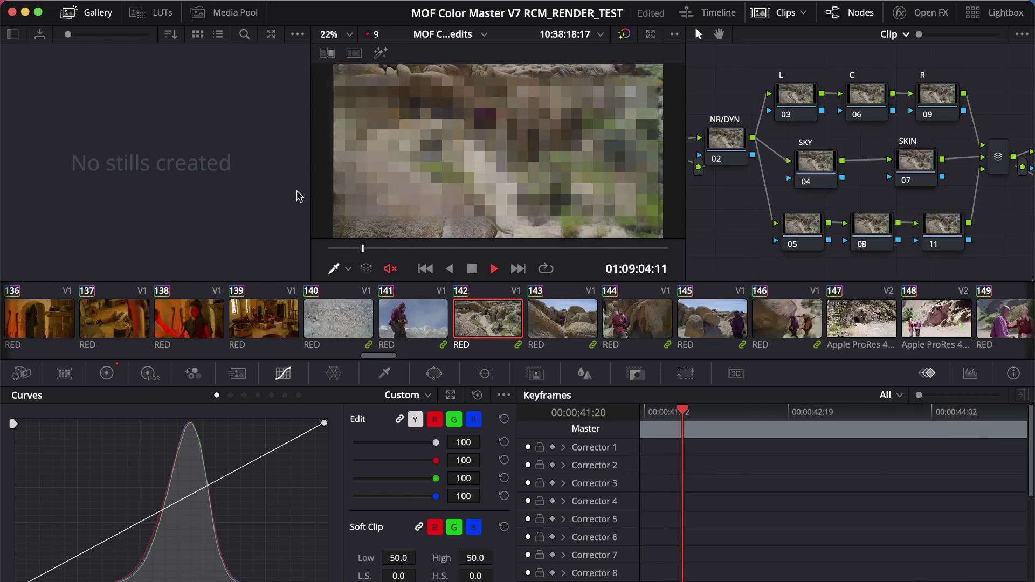
key("Down")
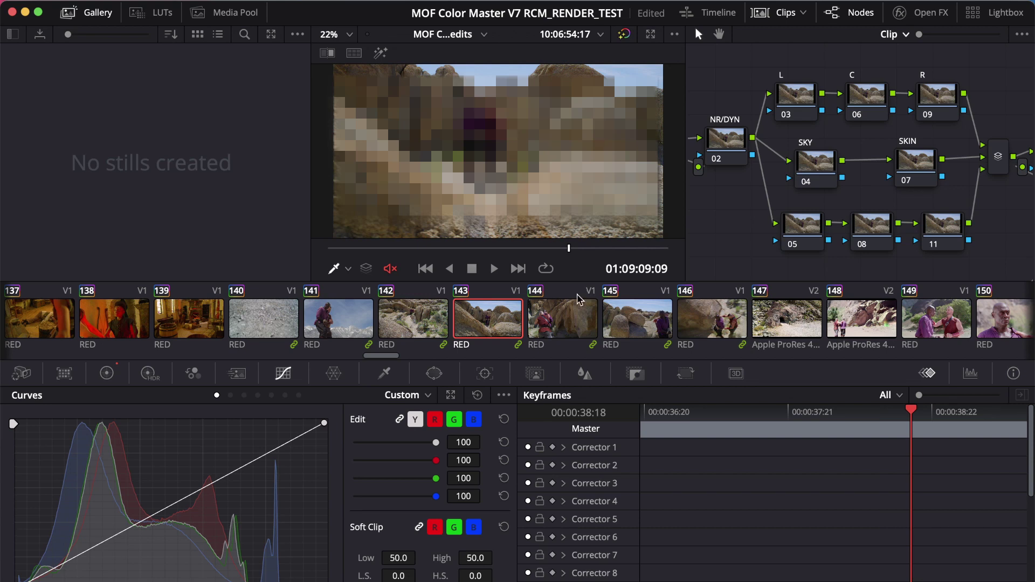
Step: Go to clip 163, save the RED decode quality as One-Eighth res. good, and play the timeline from clip 164 to clip 171
left_click(561, 313)
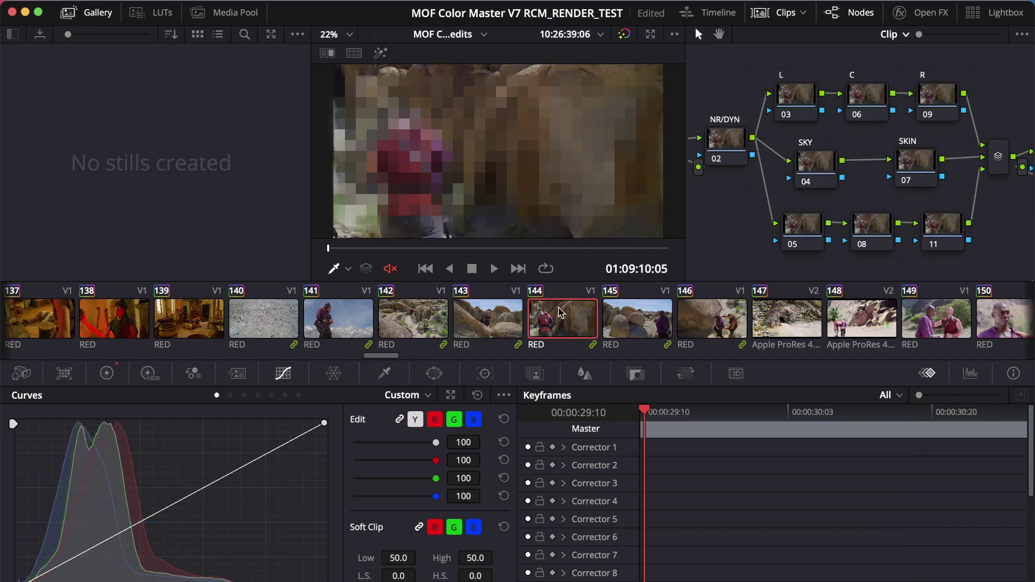
scroll(680, 304, "right", 15)
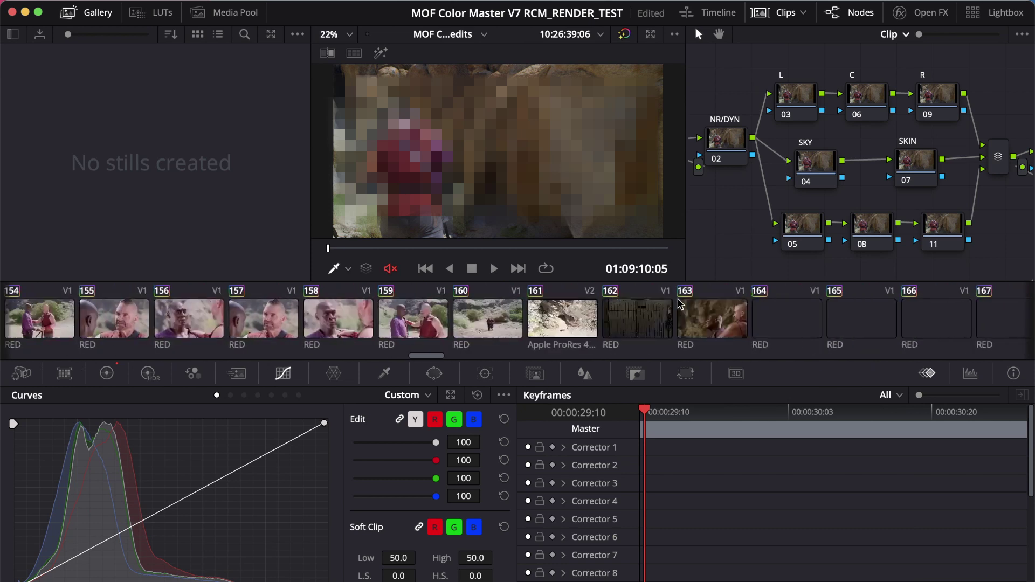
left_click(681, 304)
key("shift+9")
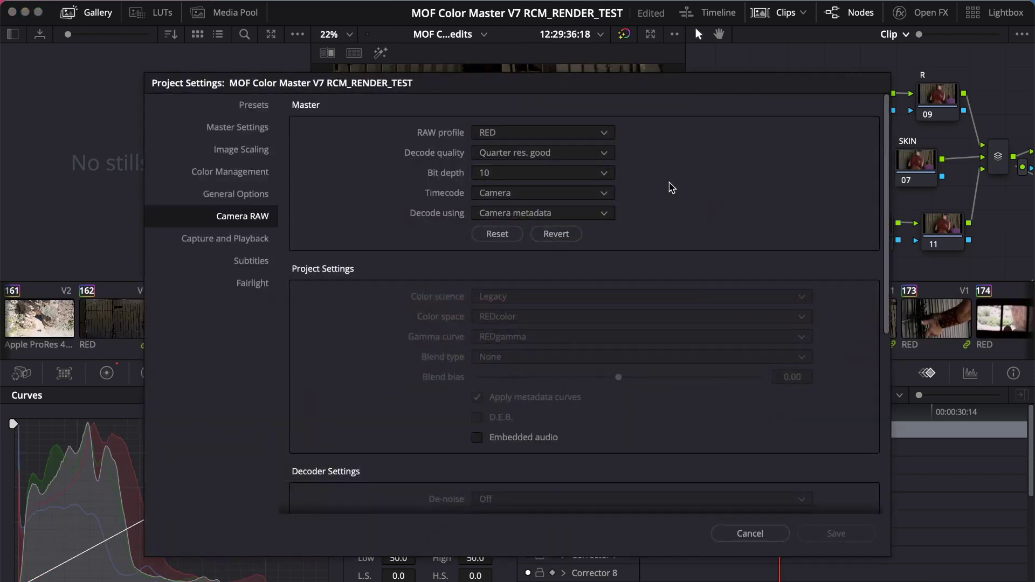
left_click(600, 156)
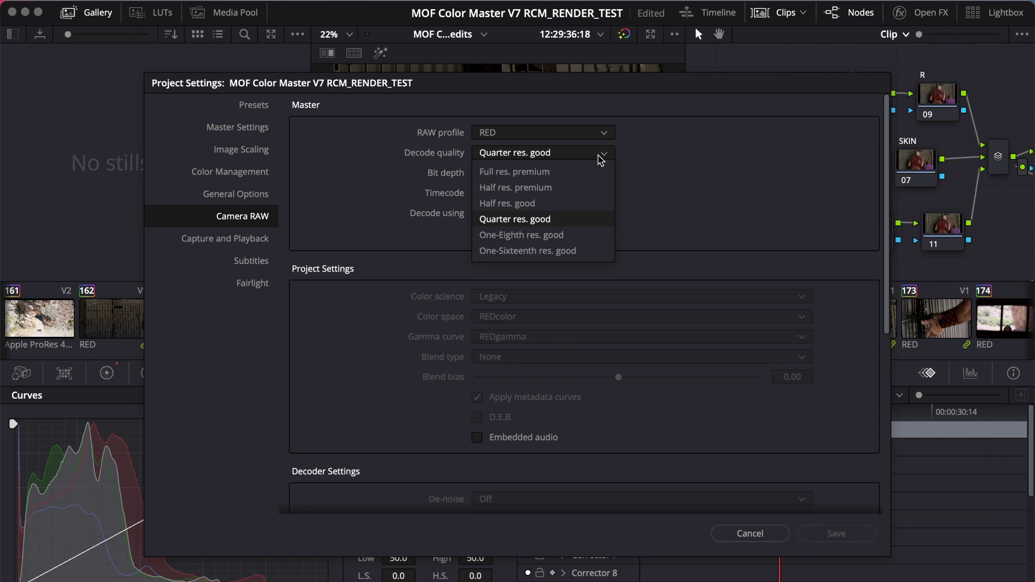
left_click(570, 236)
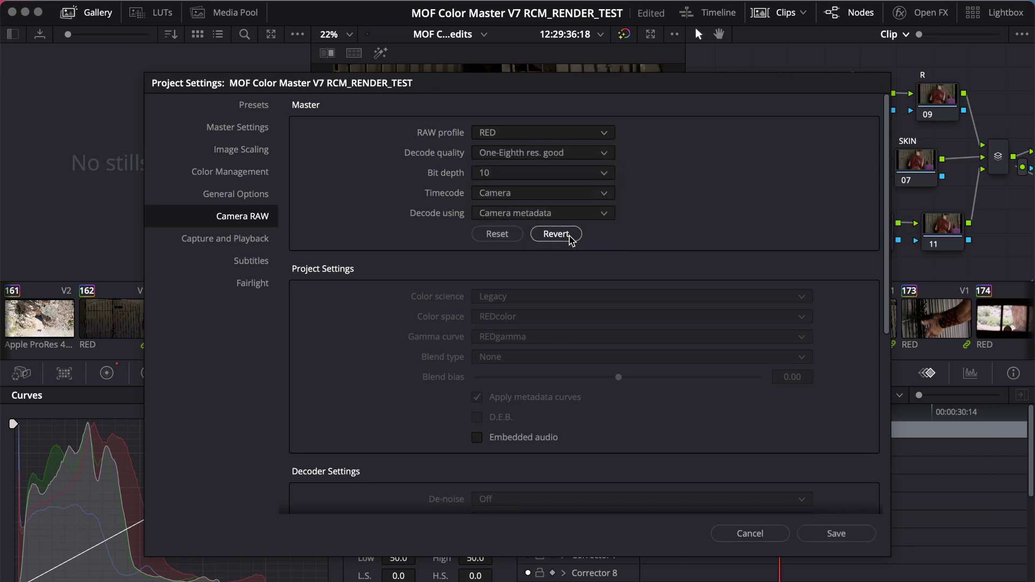
left_click(843, 535)
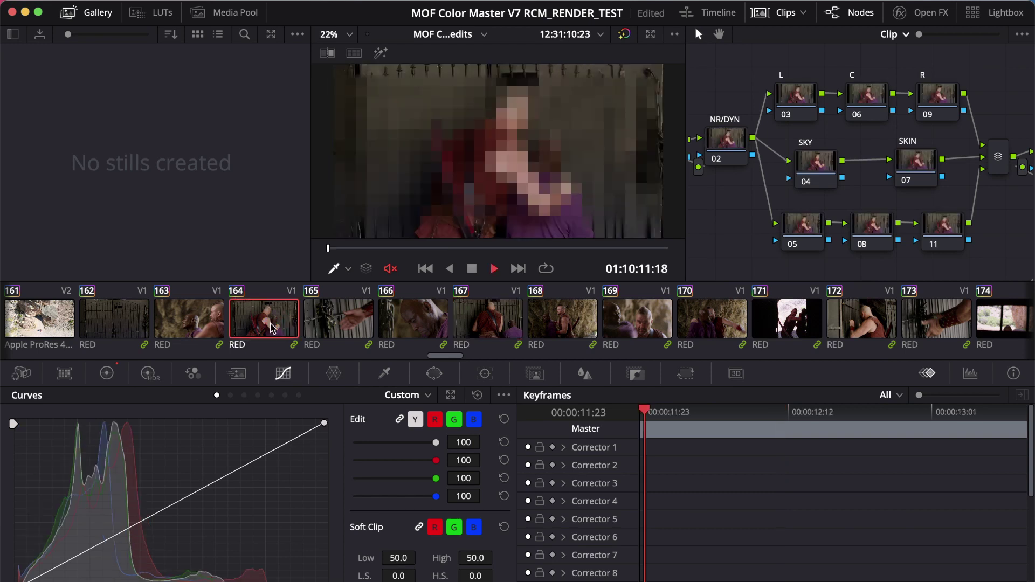
key("space")
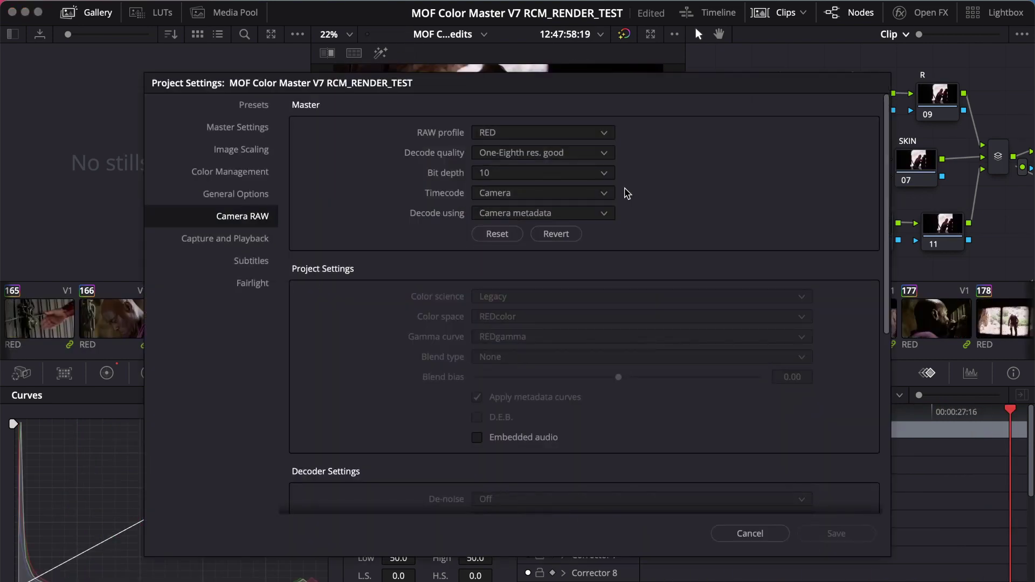
Step: Set the RED decode quality to Quarter res. good, save the project settings, and switch to the Edit page
left_click(555, 156)
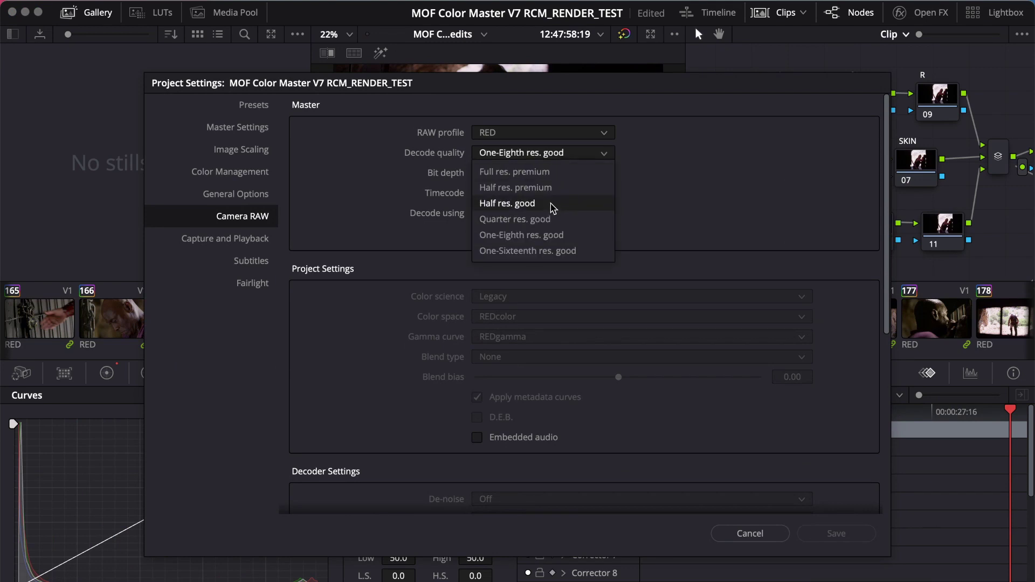
left_click(549, 219)
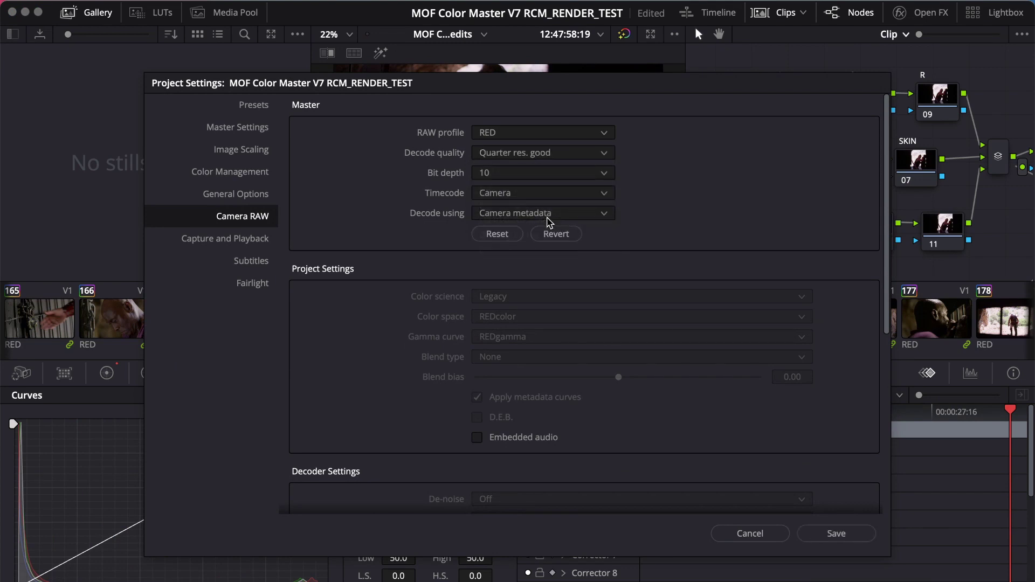
left_click(835, 533)
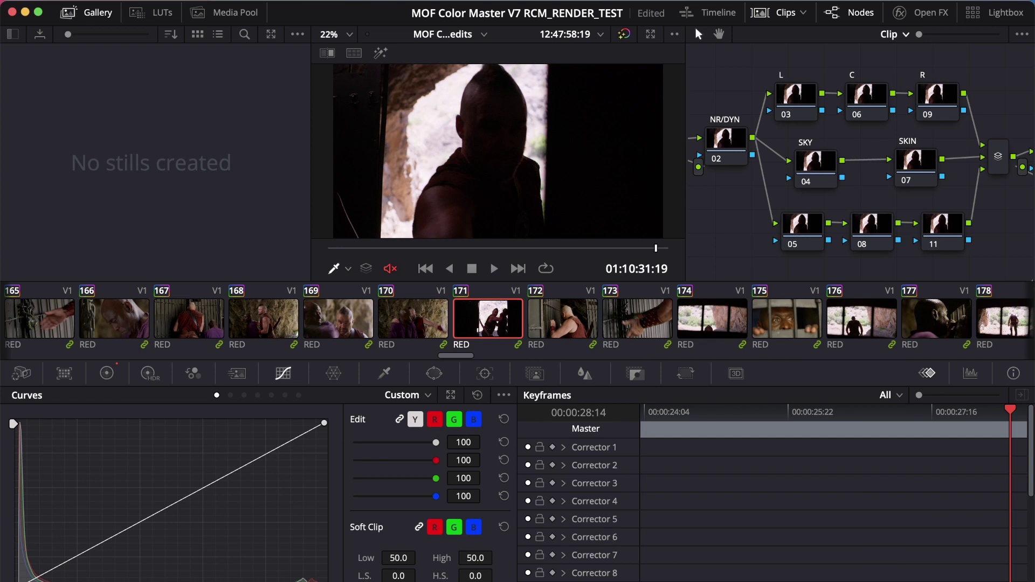
key("shift+4")
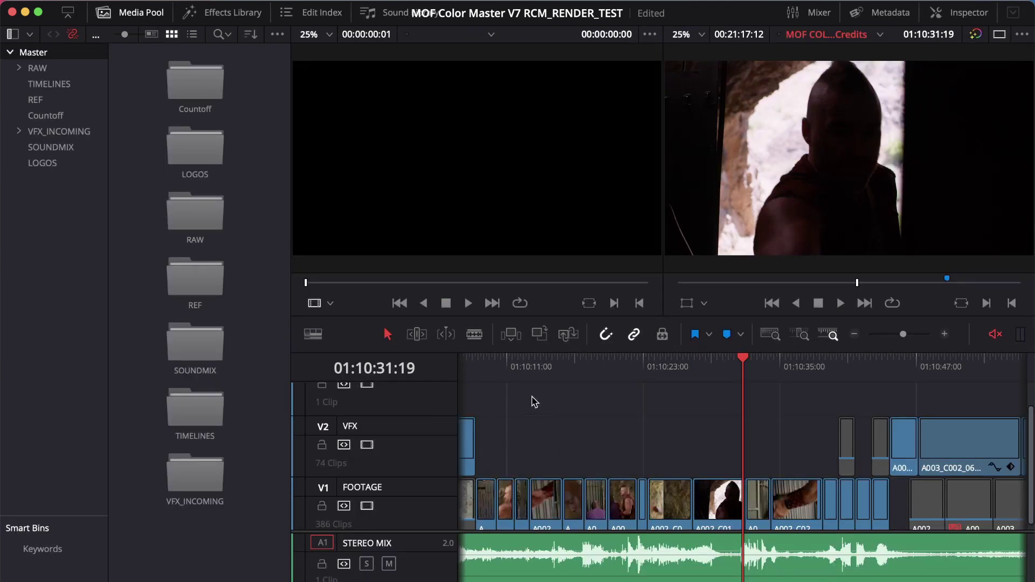
Step: Play the timeline on the Edit page to check real-time playback, and park the playhead at 01:12:32:19
key("space")
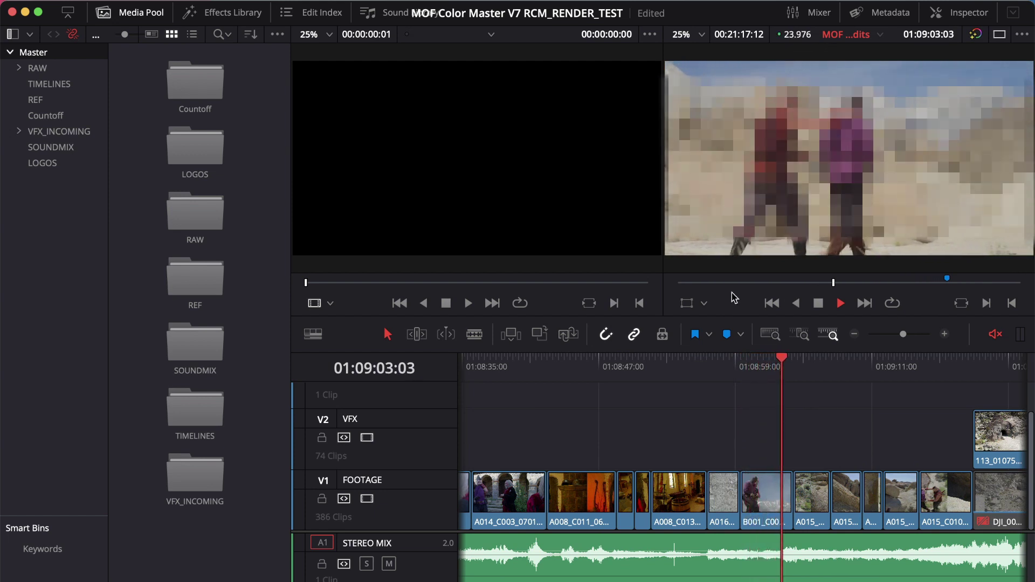
key("shift+z")
left_click(775, 367)
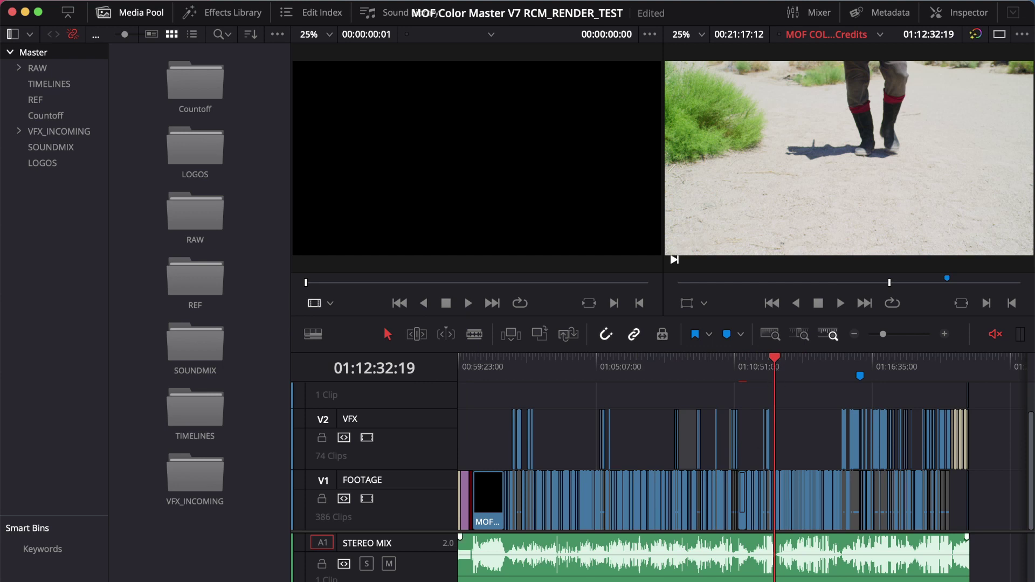
Step: Examine the advanced video render settings on the Deliver page, including the forced sizing and debayer options, and remove Job 1 from the render queue
key("shift+8")
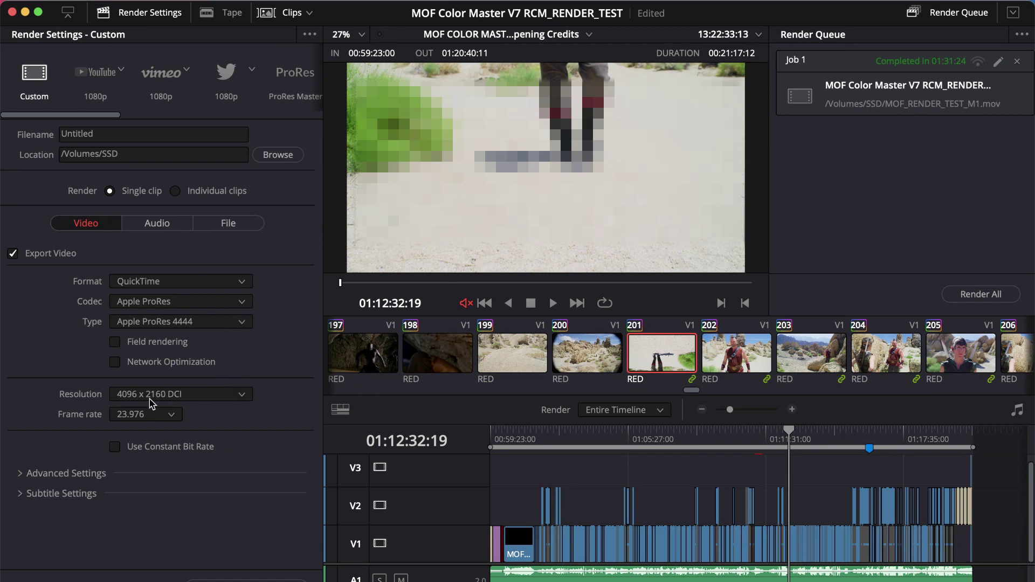
left_click(19, 474)
scroll(202, 496, "down", 10)
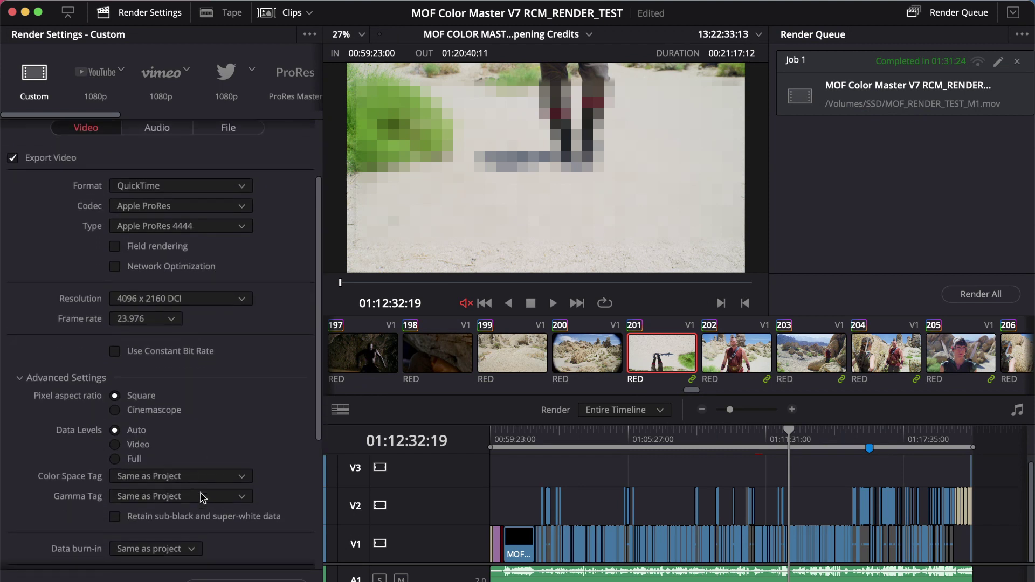
left_click(115, 447)
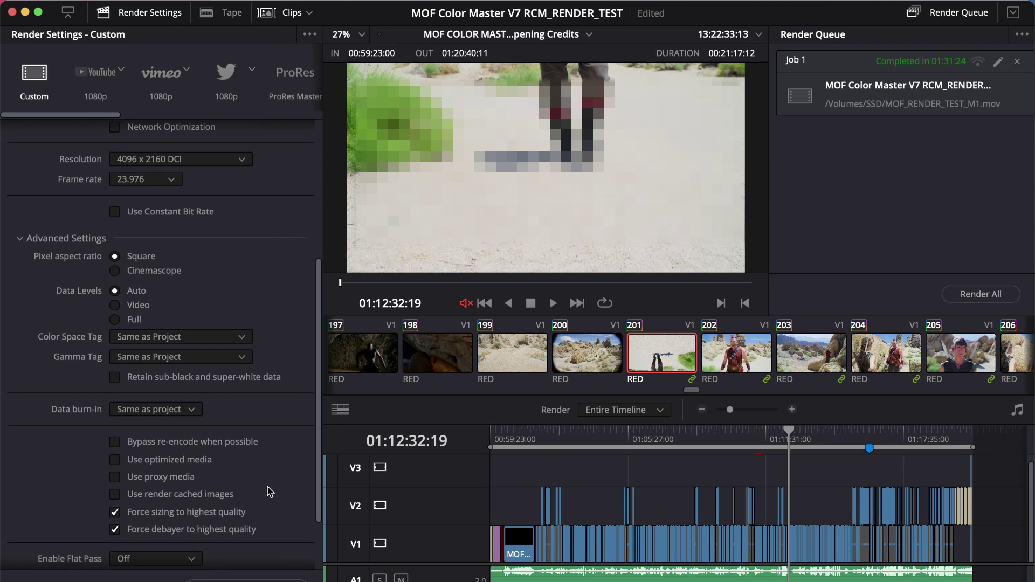
scroll(270, 491, "down", 2)
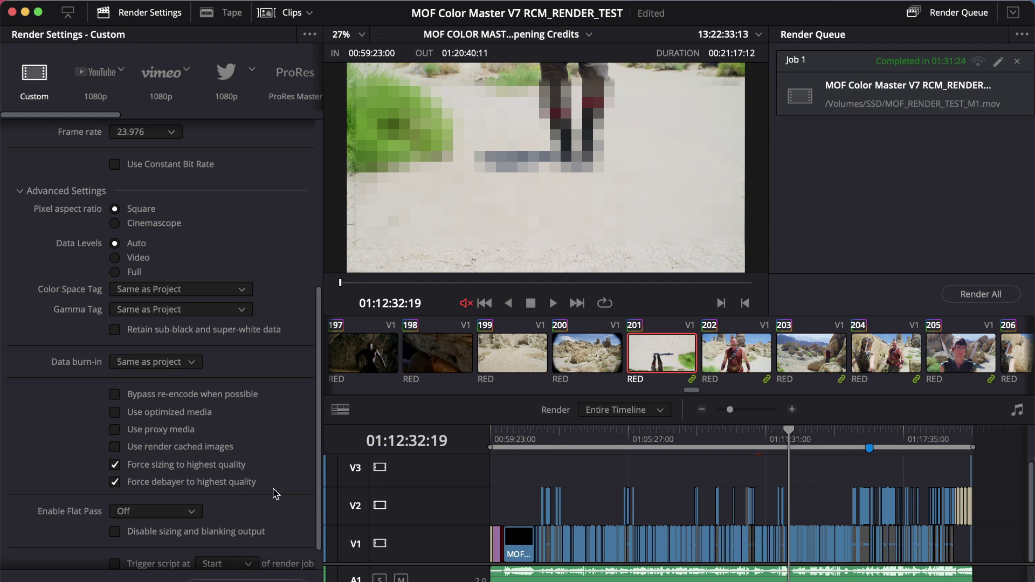
left_click(1016, 61)
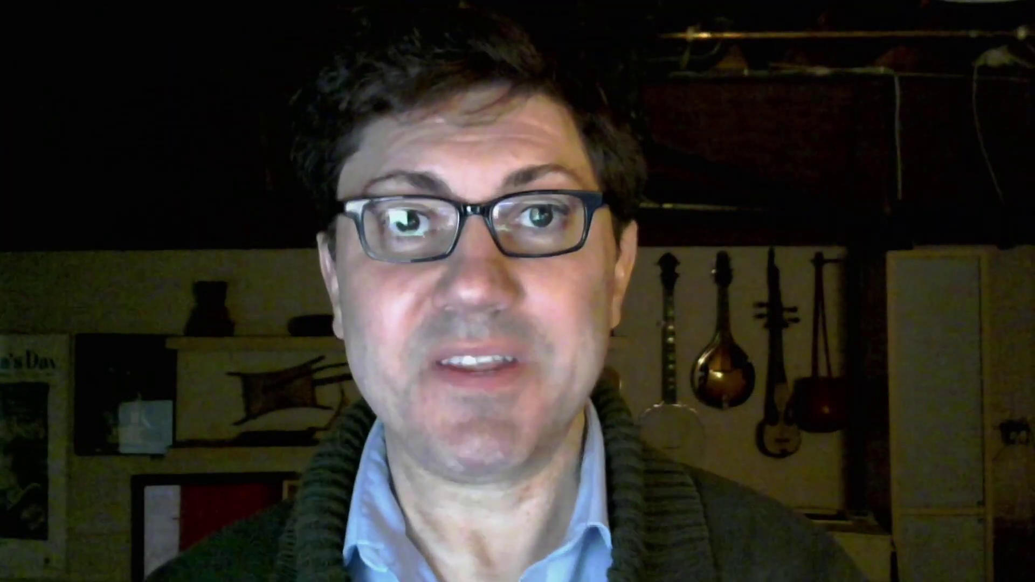